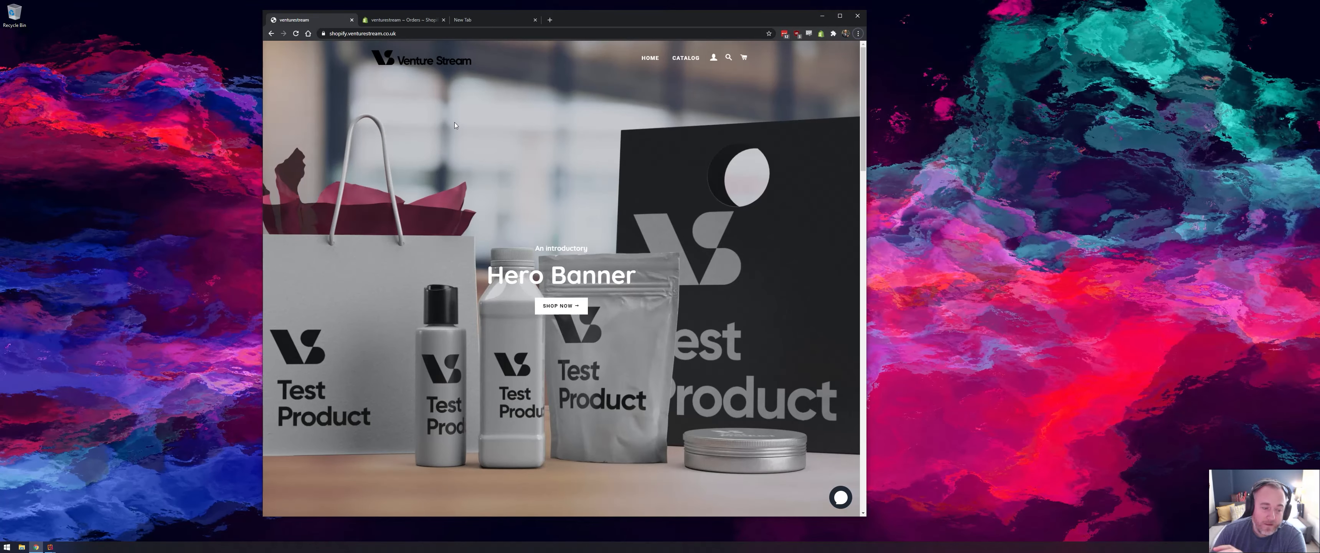
# - Switch to the Shopify store admin and open the Shipping and delivery settings
pyautogui.click(409, 23)
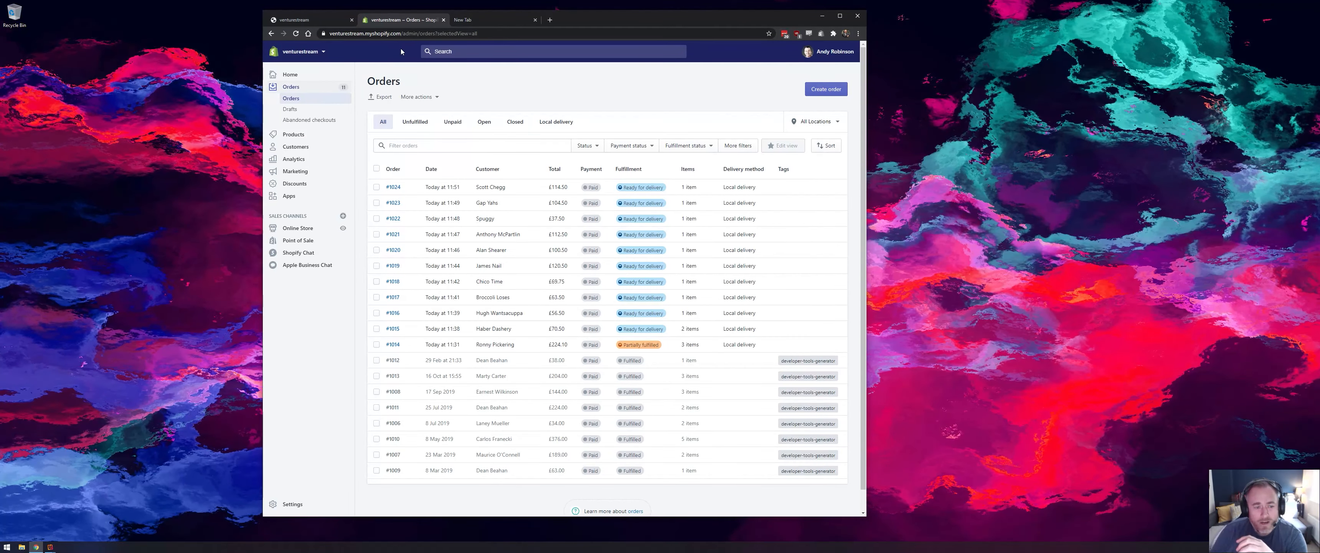
pyautogui.click(300, 506)
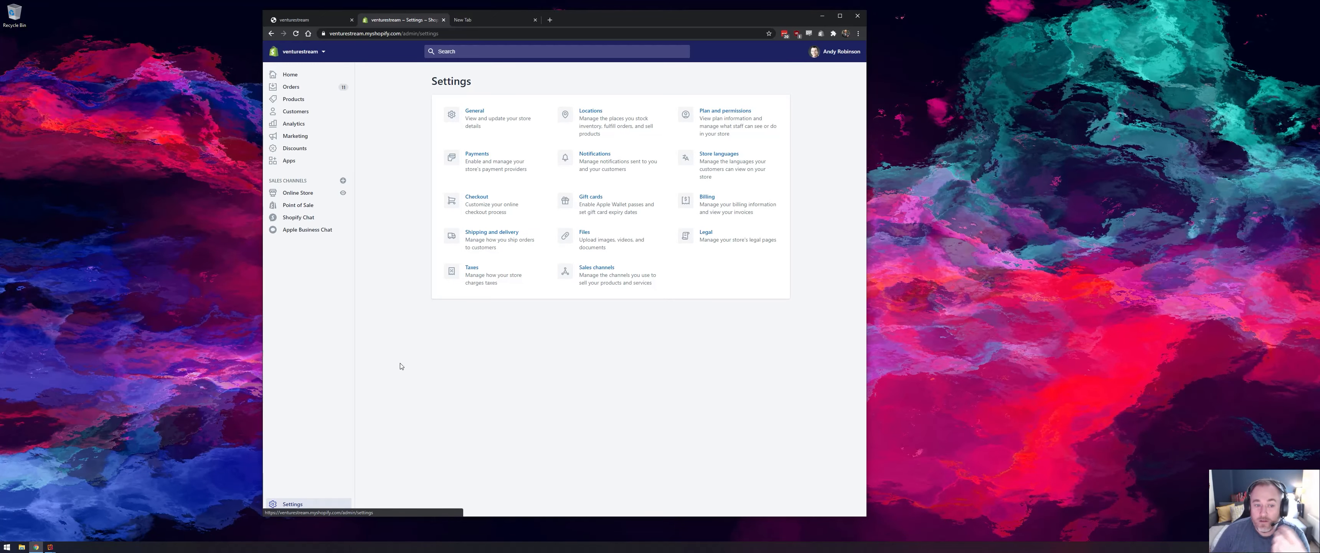
pyautogui.click(484, 250)
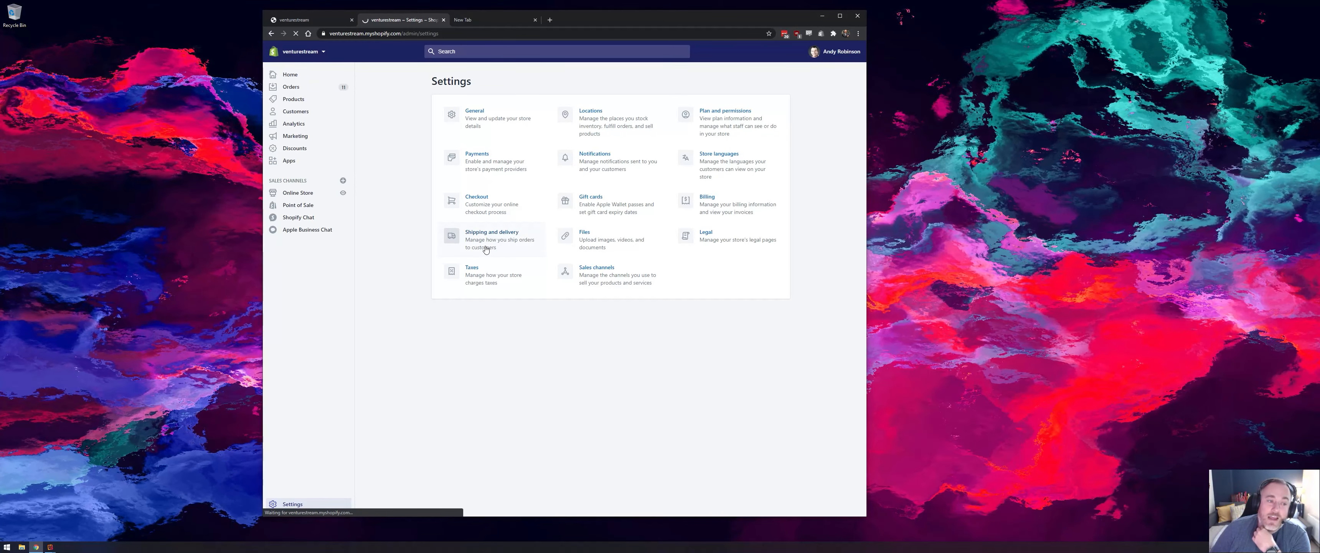
pyautogui.click(318, 80)
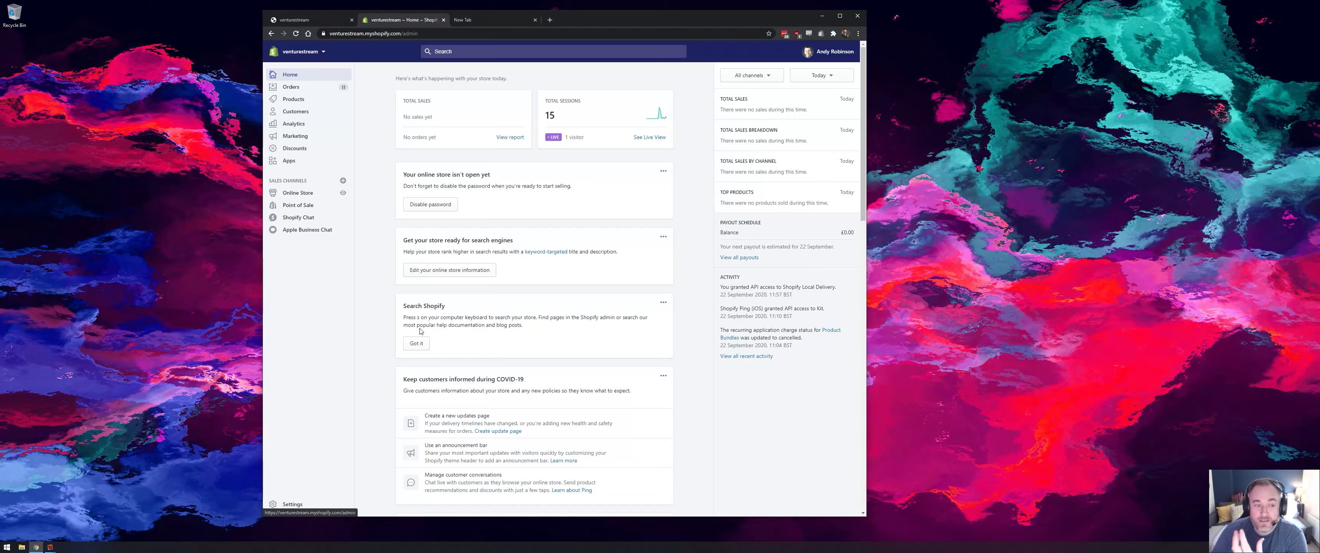
pyautogui.click(301, 504)
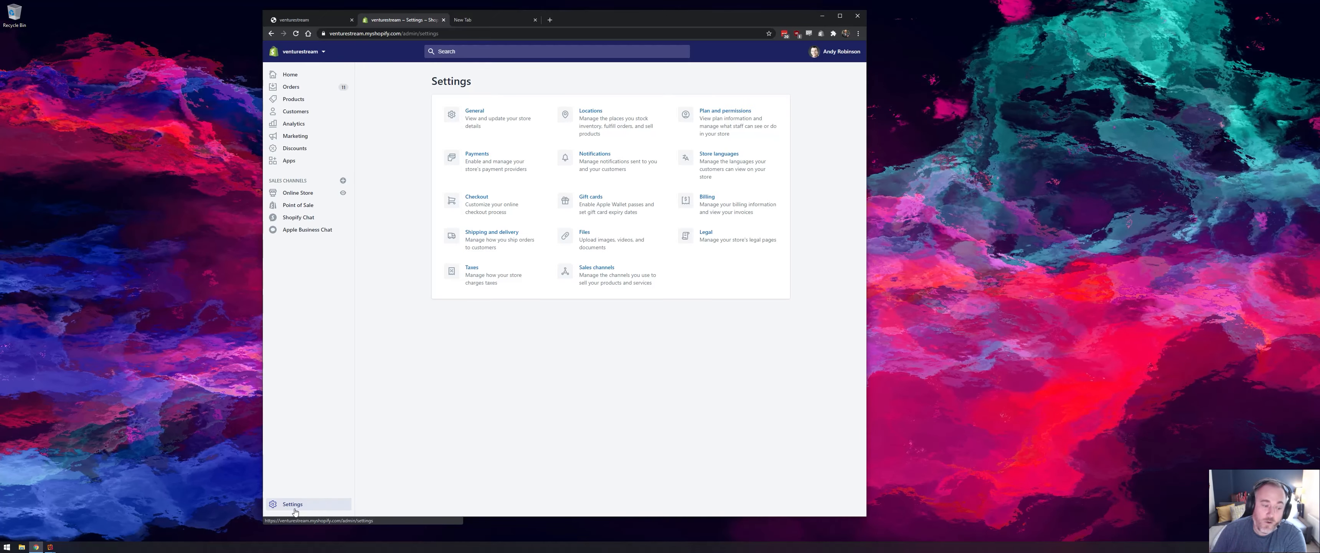
pyautogui.click(486, 250)
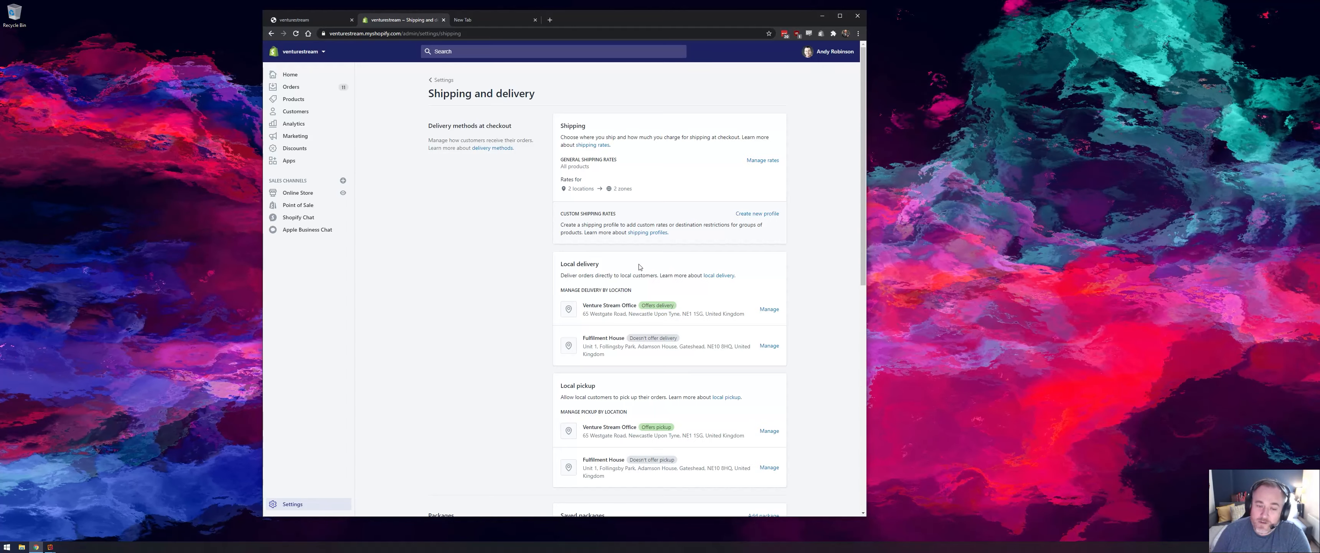
# - Open the local delivery settings for the Venture Stream Office location
pyautogui.tripleClick(588, 310)
pyautogui.click(820, 297)
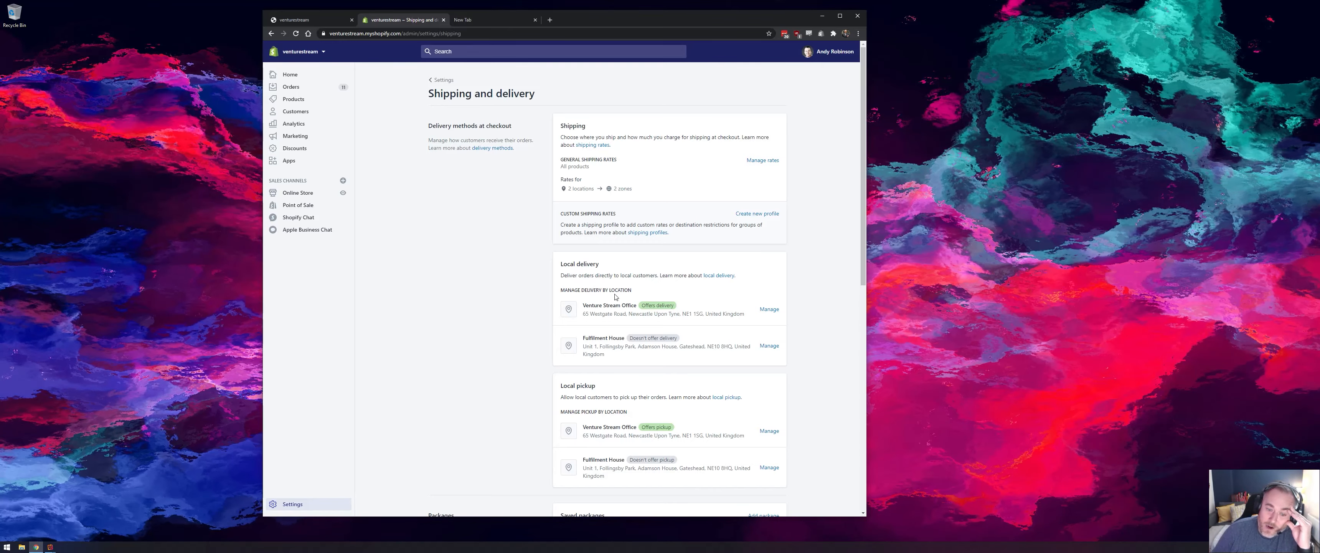
pyautogui.click(769, 309)
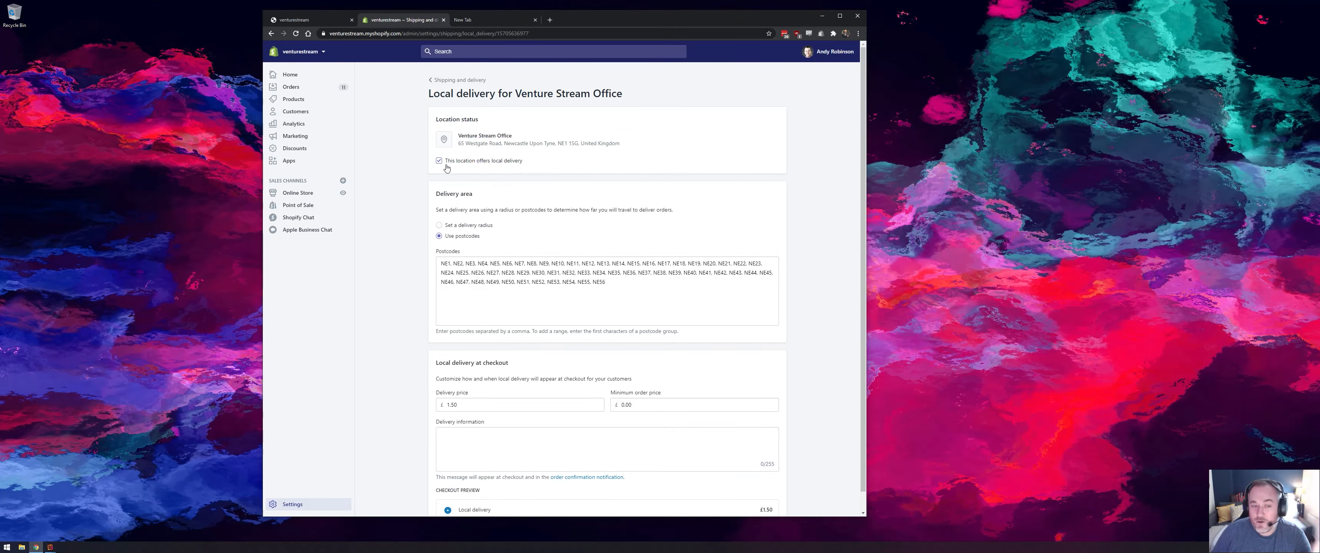
# - Try defining the delivery area by a radius in miles, and switch back to using postcodes
pyautogui.click(443, 226)
pyautogui.click(467, 266)
pyautogui.click(543, 263)
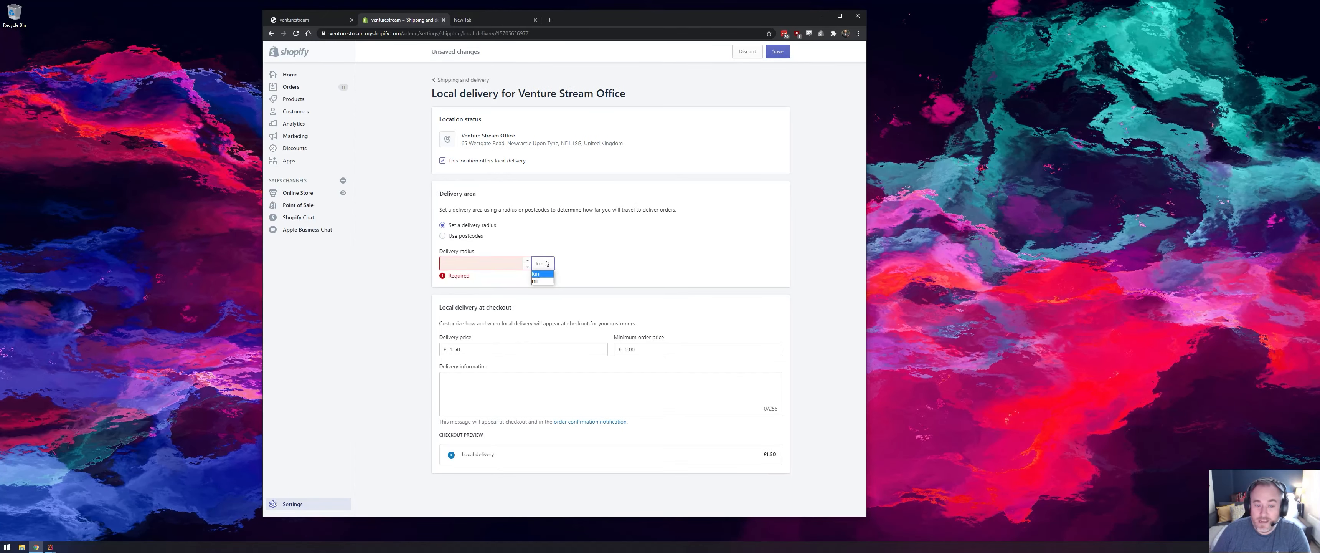
pyautogui.click(542, 283)
pyautogui.click(464, 238)
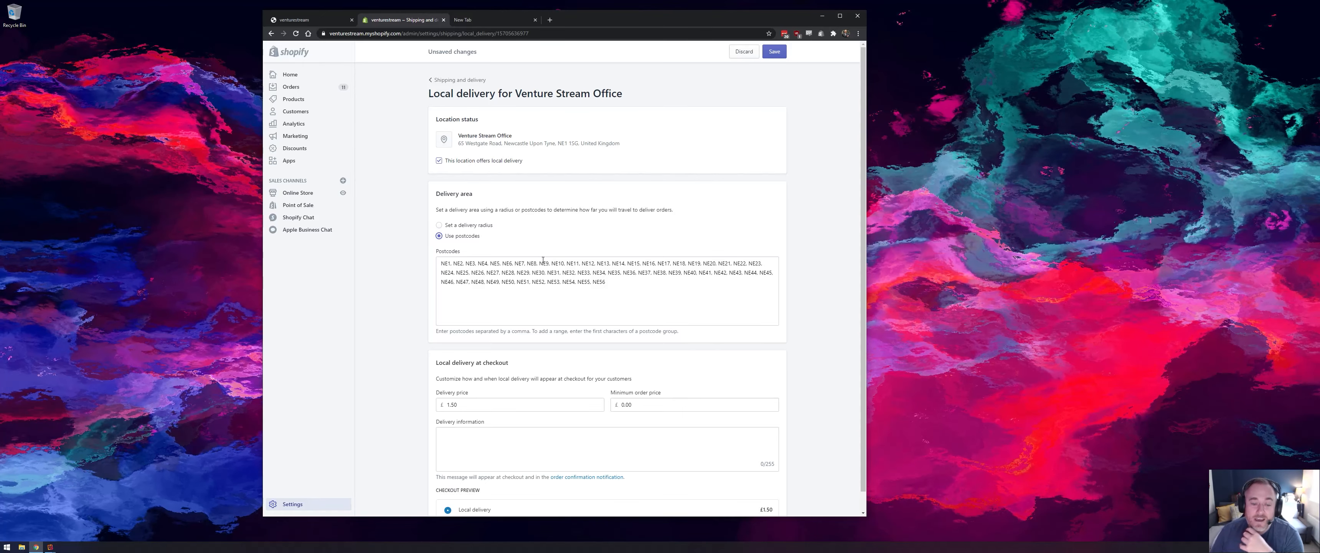
# - Review the postcode list and delivery price, and save the Venture Stream Office local delivery settings
pyautogui.scroll(-1, 468, 358)
pyautogui.doubleClick(482, 392)
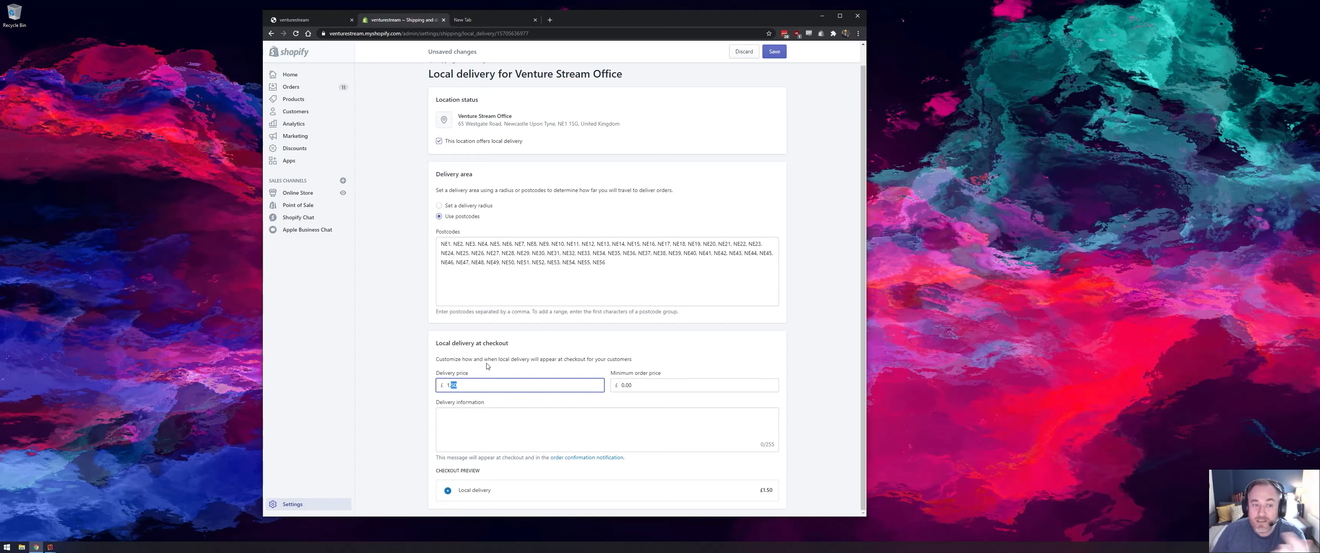
pyautogui.moveTo(444, 245); pyautogui.dragTo(646, 266)
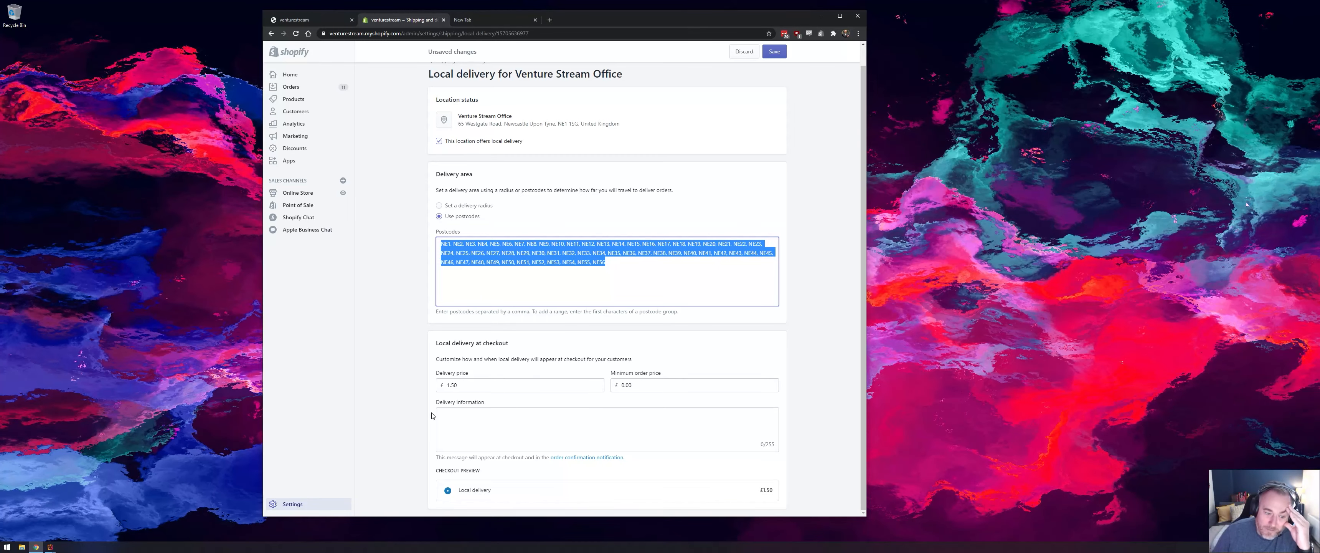
pyautogui.click(773, 53)
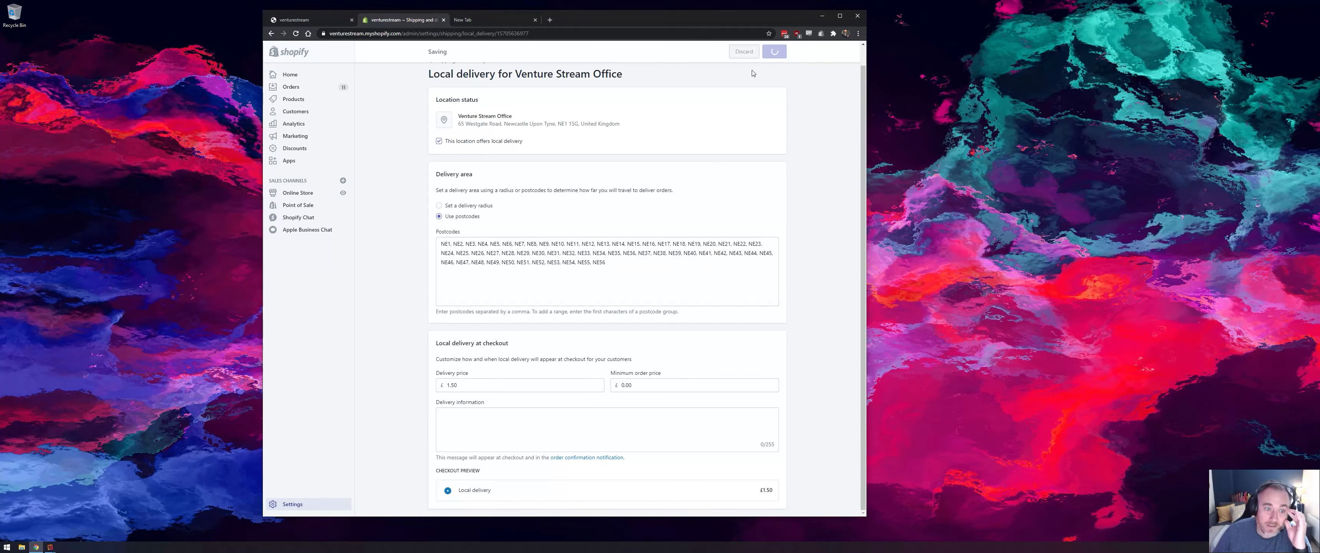
# - Switch to the storefront, add the Cool iPhone Case Blue from the catalogue to the cart, and proceed to checkout
pyautogui.click(318, 20)
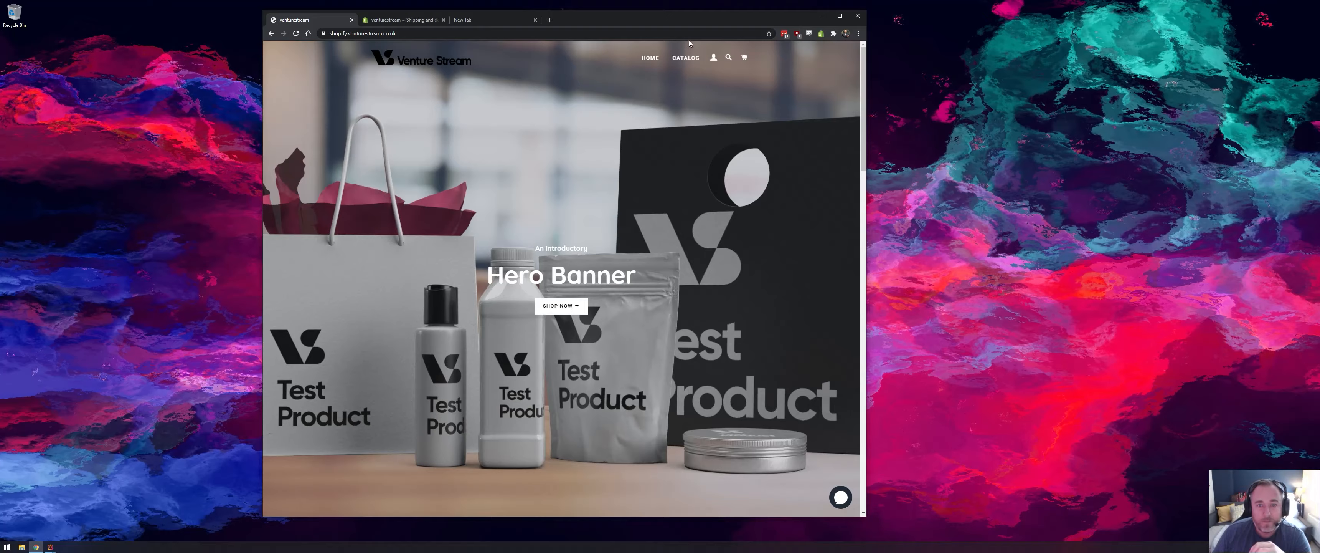
pyautogui.click(686, 57)
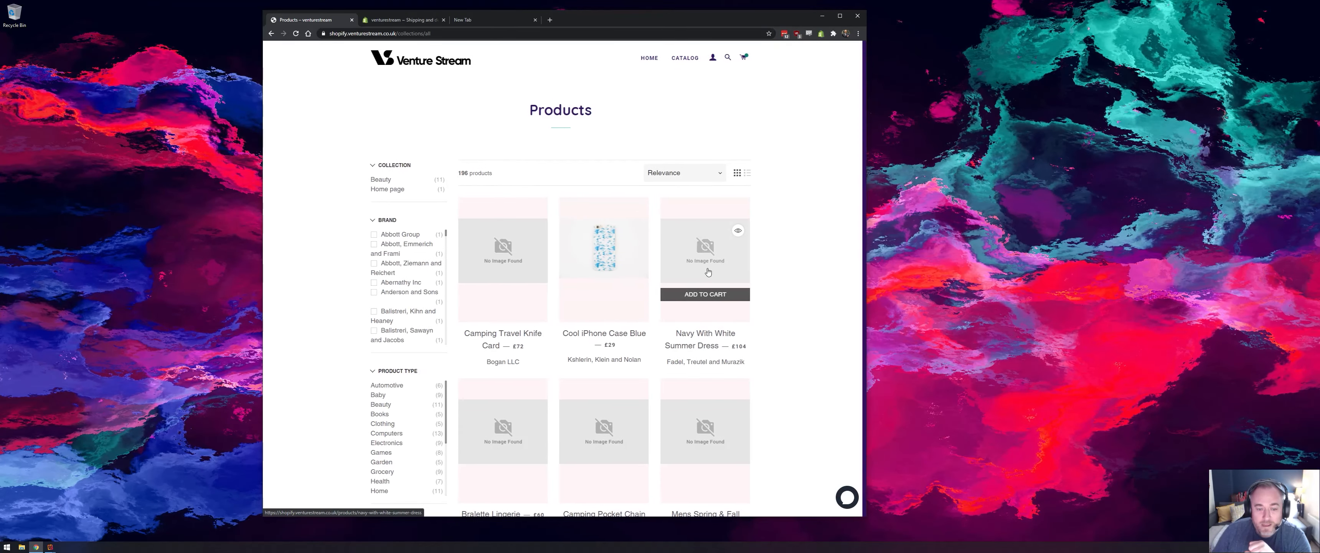
pyautogui.click(806, 494)
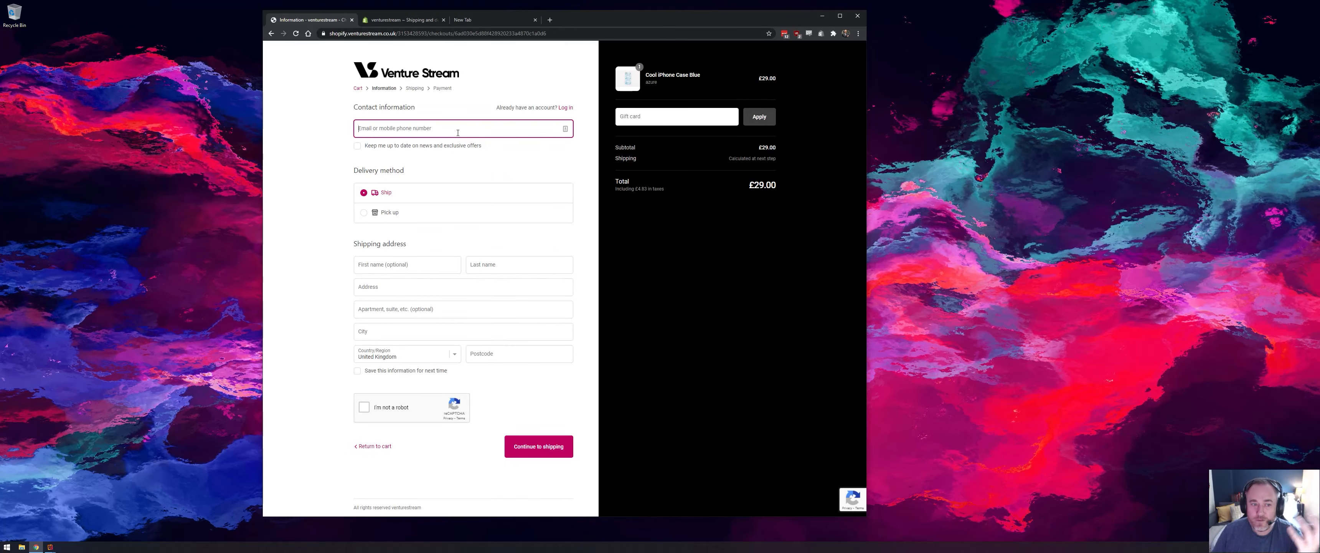
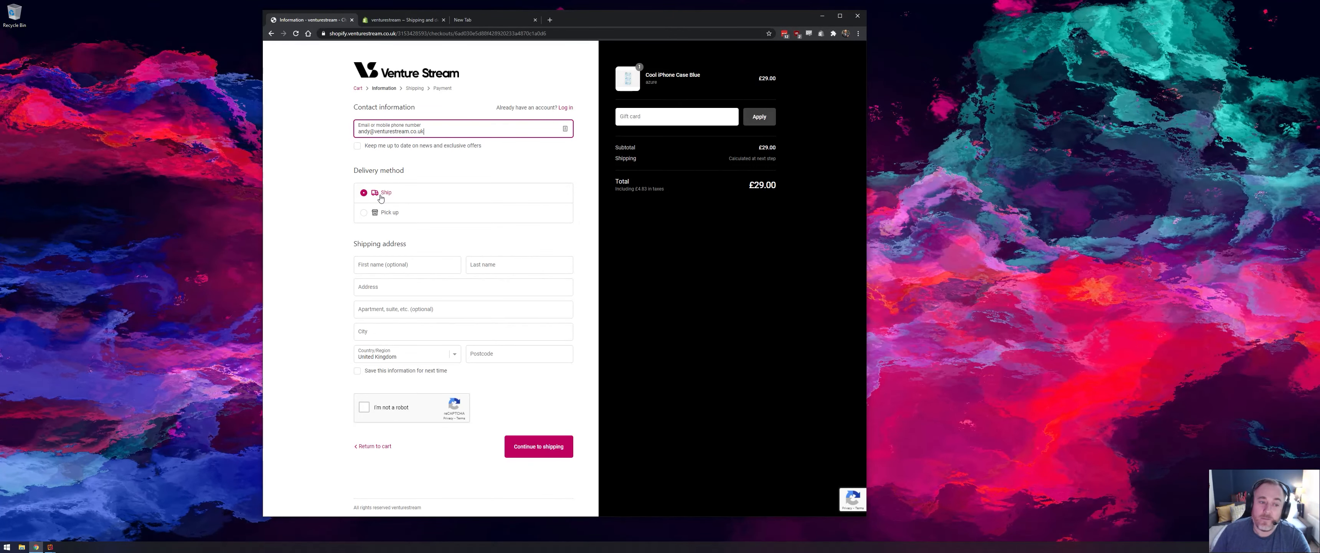
# - Fill in the customer's last name in the shipping address, leaving the first name blank
pyautogui.click(390, 265)
pyautogui.press('Tab')
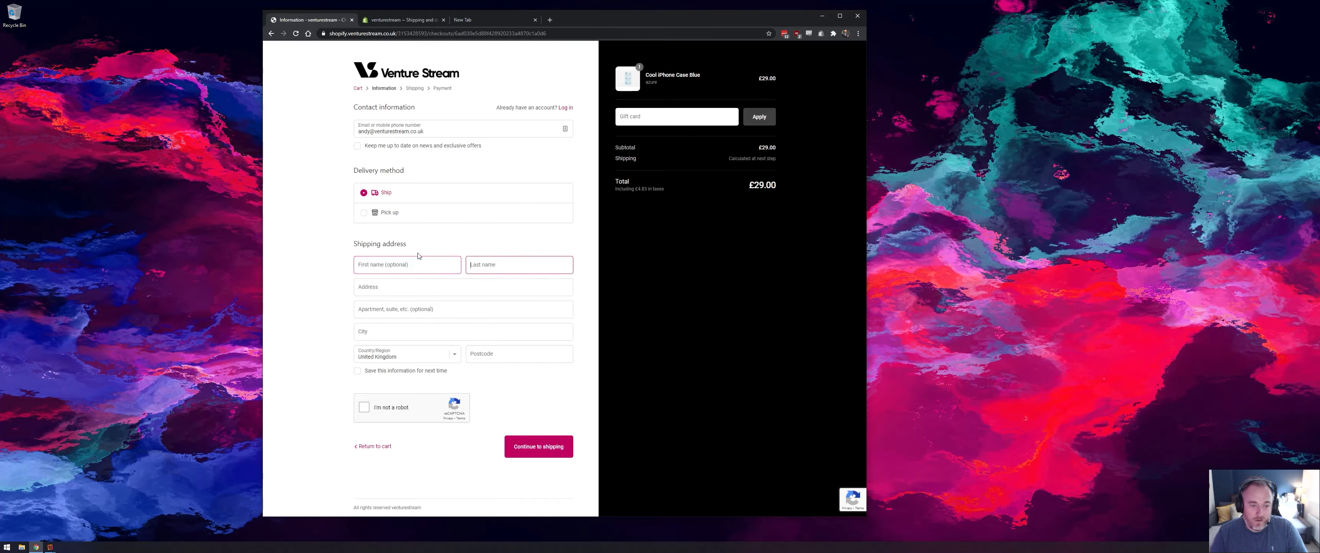
pyautogui.write('Robinson')
pyautogui.press('Tab')
# - Enter the customer's street address in the shipping address, looking up the location in the other browser tab
pyautogui.write('123')
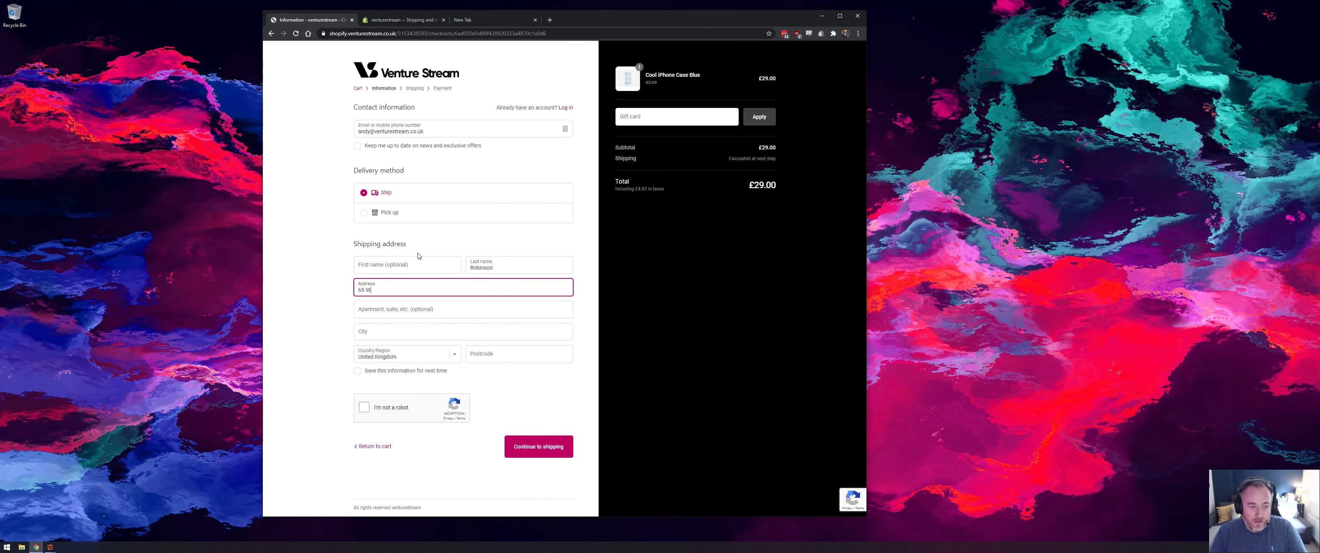
pyautogui.press('BackSpace')
pyautogui.press('BackSpace')
pyautogui.press('BackSpace')
pyautogui.hotkey('ctrl', 'shift', 'Tab')
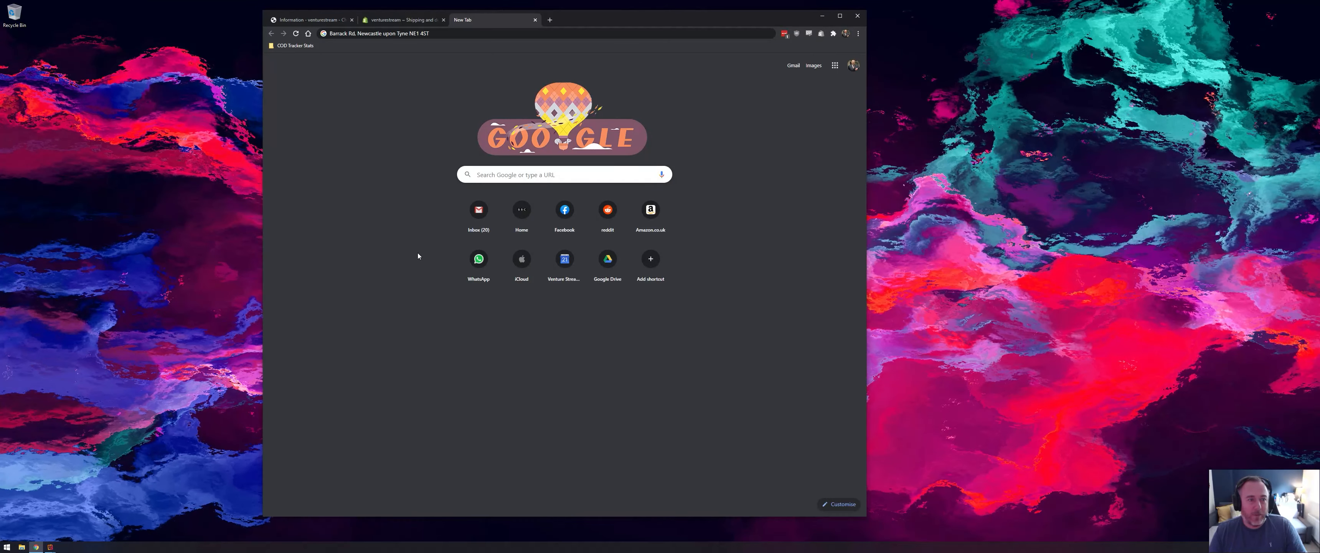
pyautogui.hotkey('ctrl', 'Tab')
pyautogui.write("St. James' Par")
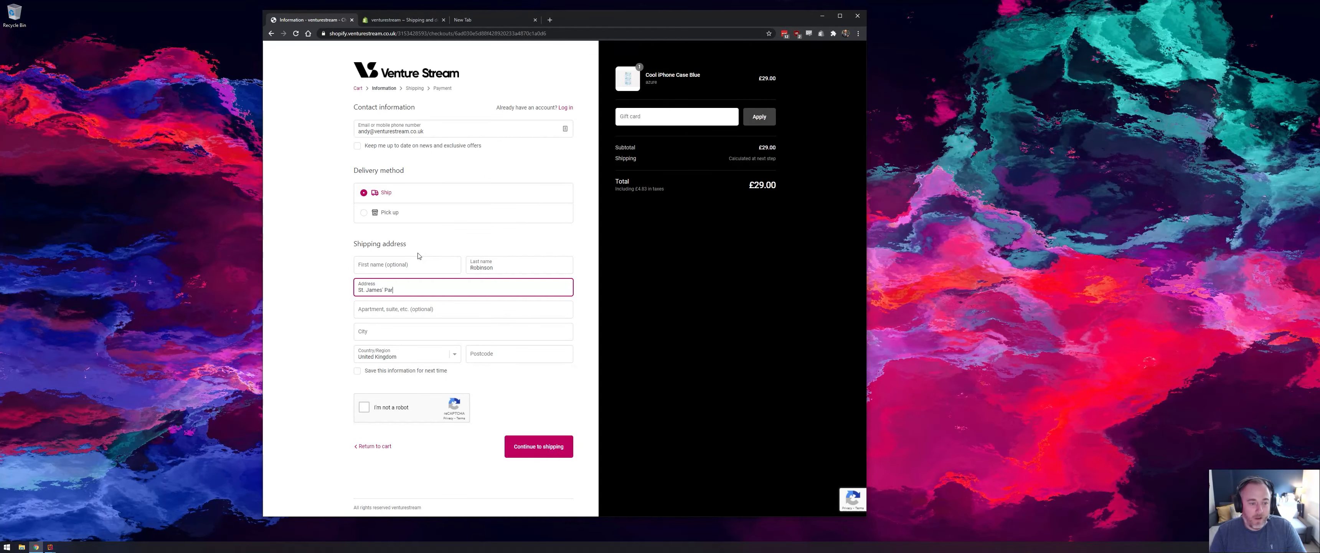
pyautogui.write('k')
# - Complete the shipping address with the customer's city and postcode, pass the robot check, and continue to shipping
pyautogui.press('Tab')
pyautogui.press('Tab')
pyautogui.write('Newca')
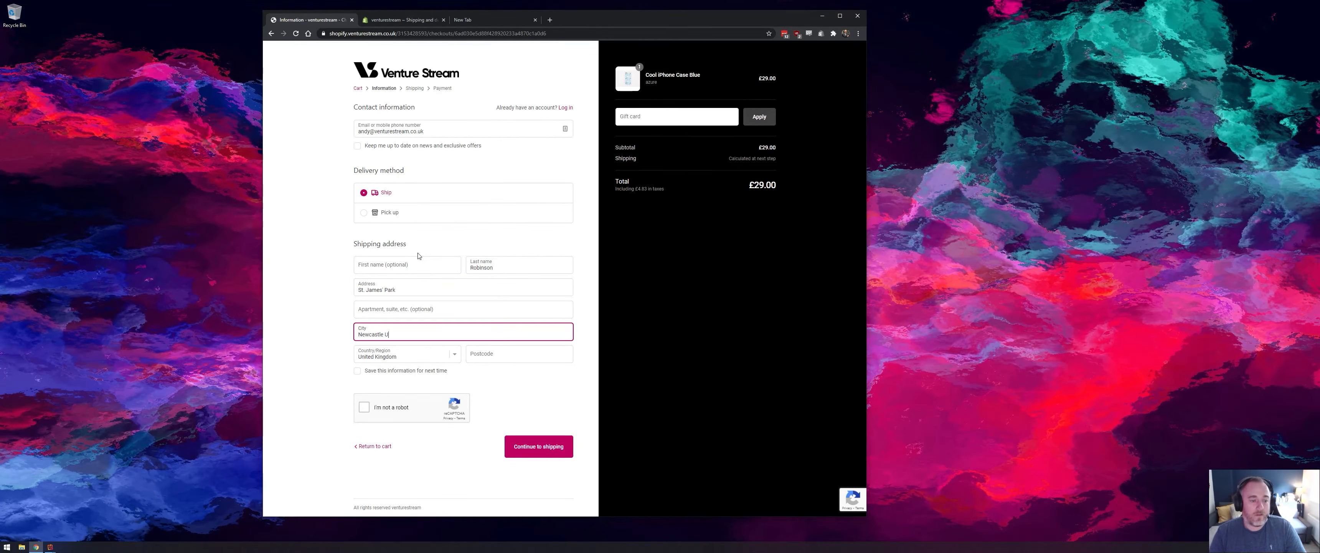
pyautogui.press('Tab')
pyautogui.press('Tab')
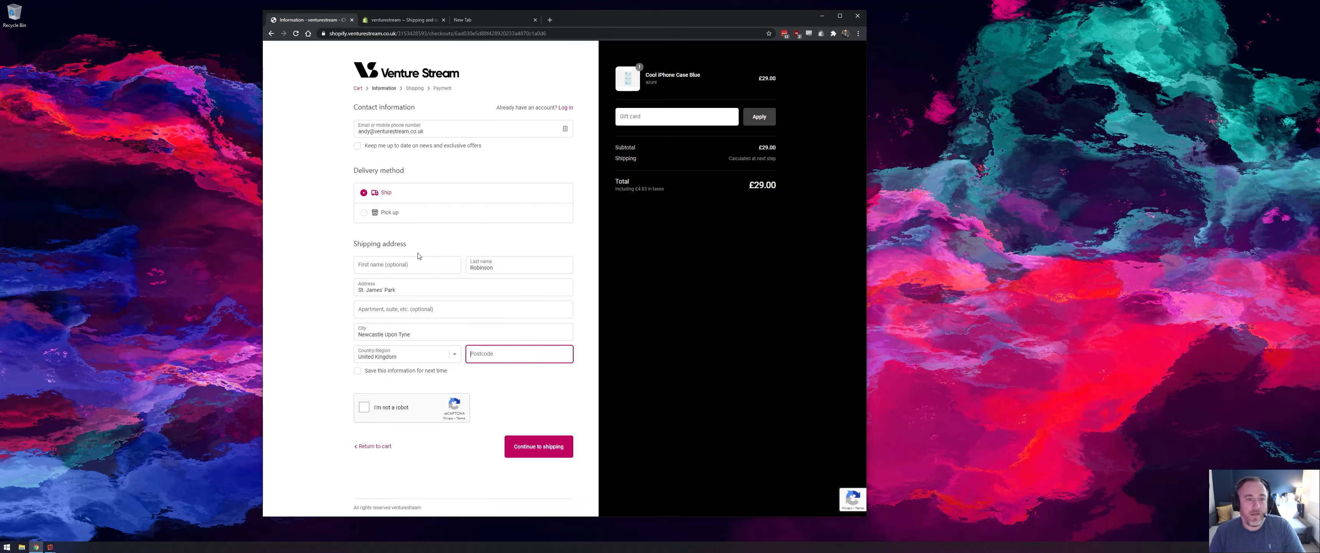
pyautogui.hotkey('ctrl', 'shift', 'Tab')
pyautogui.hotkey('ctrl', 'Tab')
pyautogui.write('NE1 ')
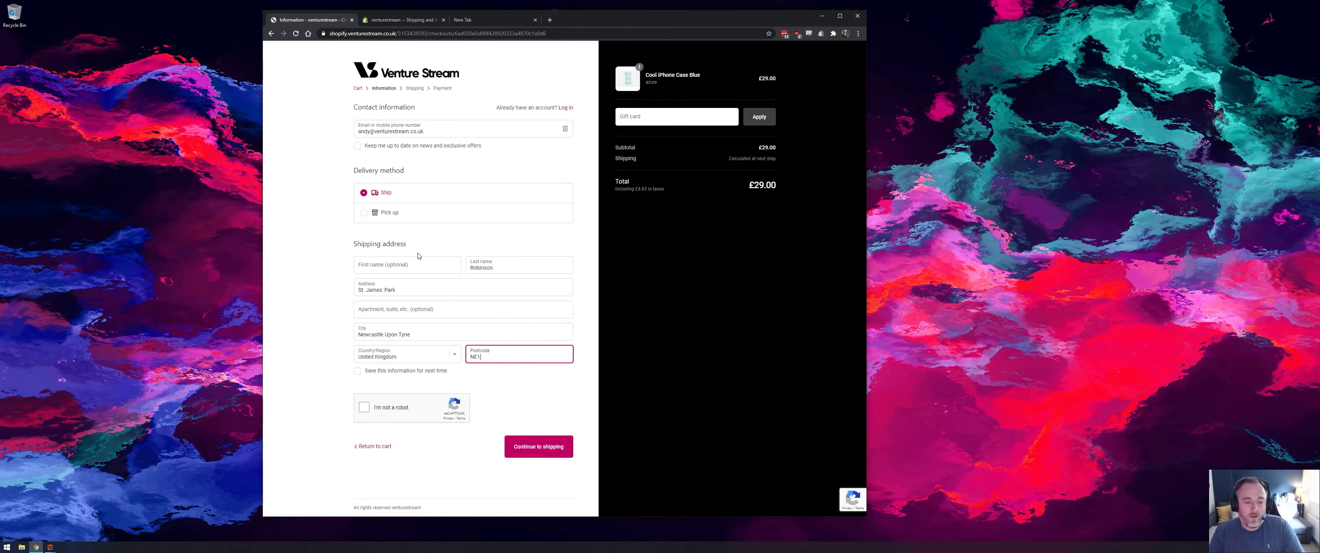
pyautogui.write('4ST')
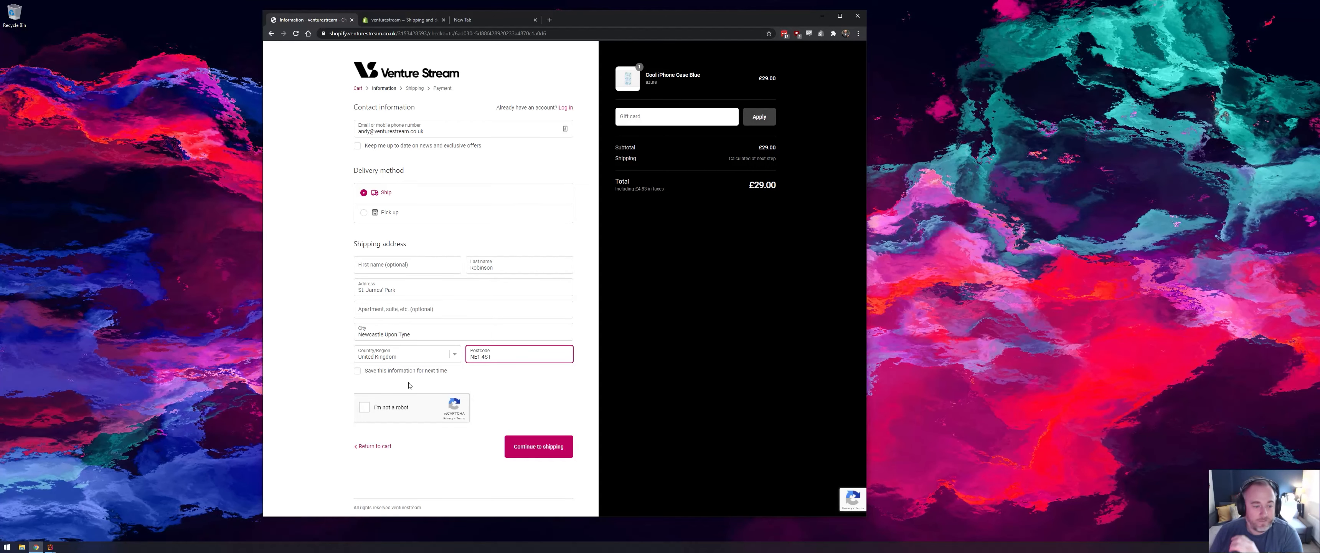
pyautogui.click(364, 407)
pyautogui.click(547, 446)
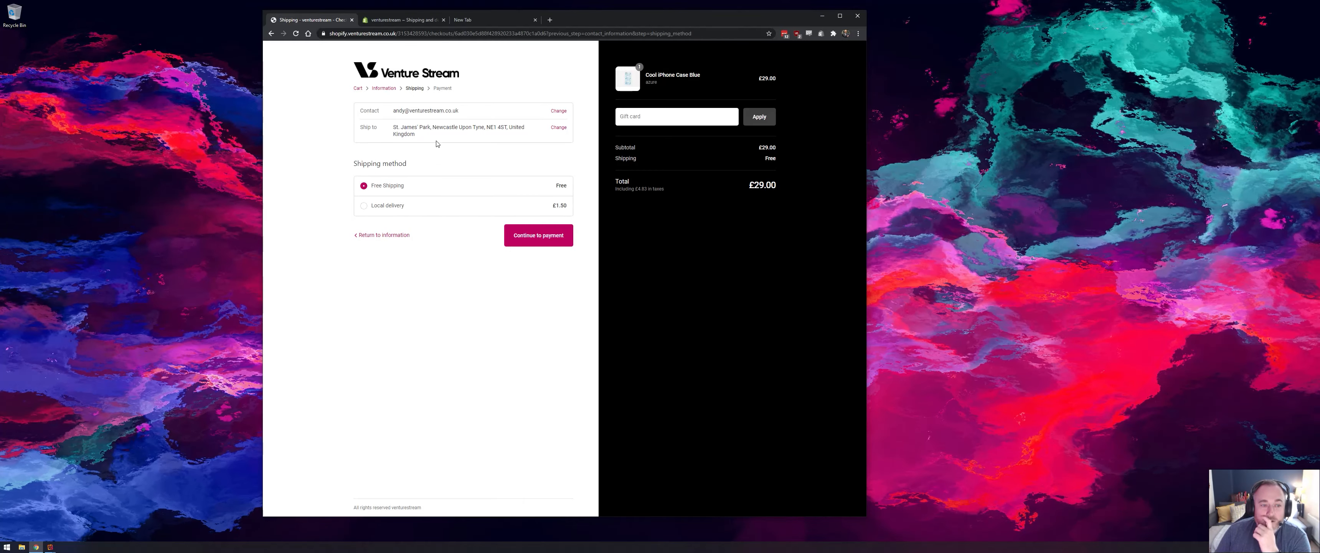
# - Choose Local delivery as the shipping method and enter the customer's mobile phone number
pyautogui.click(365, 206)
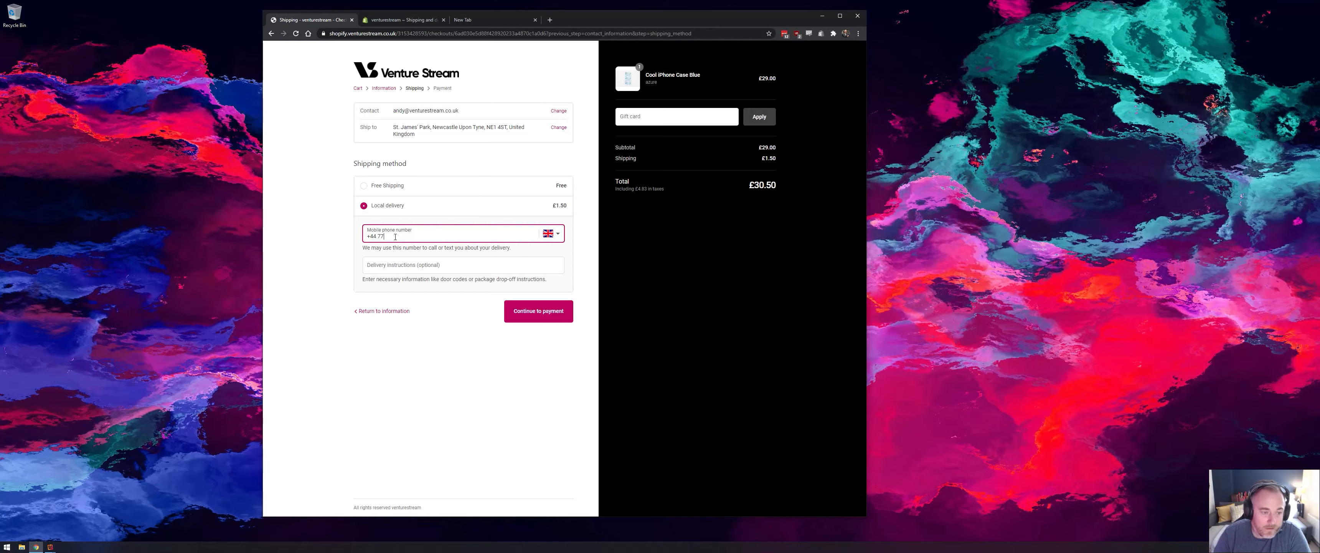
pyautogui.write('77 777777')
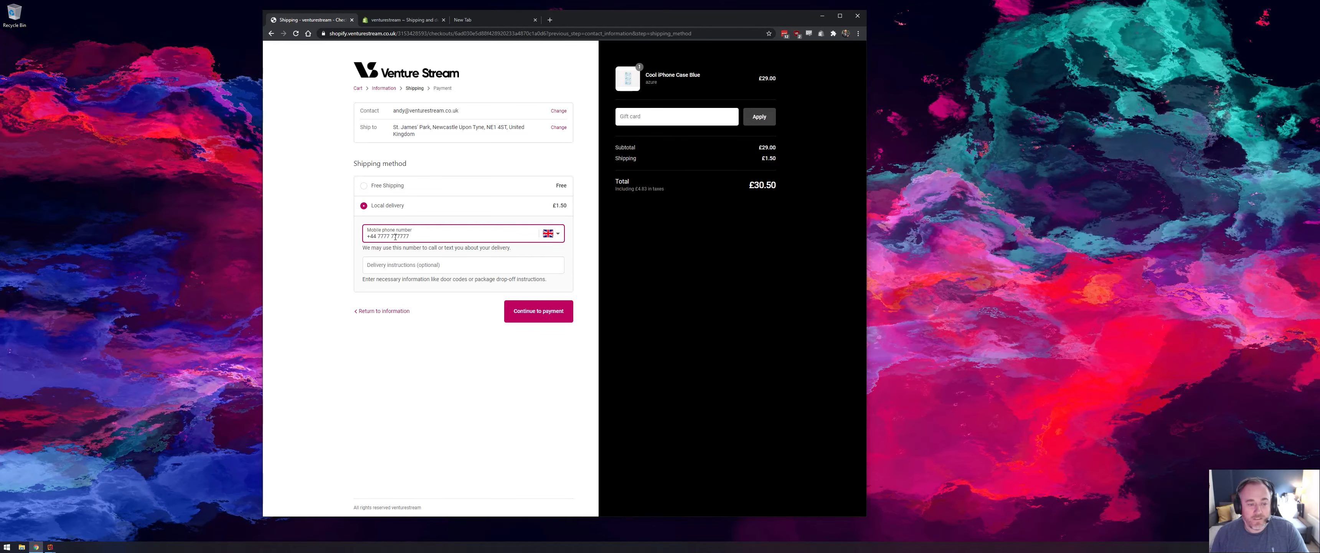
pyautogui.press('Tab')
# - Enter "Leave on doorstep" as the delivery instructions and continue to payment
pyautogui.write('Laeve on')
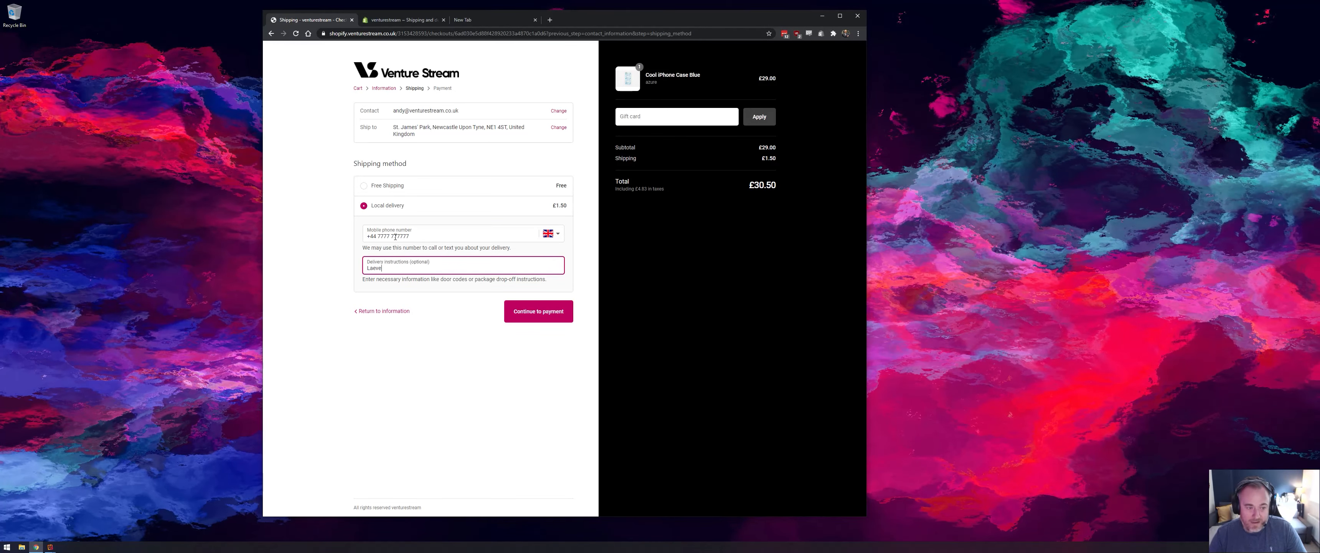
pyautogui.press('BackSpace')
pyautogui.press('BackSpace')
pyautogui.press('BackSpace')
pyautogui.press('BackSpace')
pyautogui.press('BackSpace')
pyautogui.press('BackSpace')
pyautogui.press('BackSpace')
pyautogui.press('BackSpace')
pyautogui.write('ea')
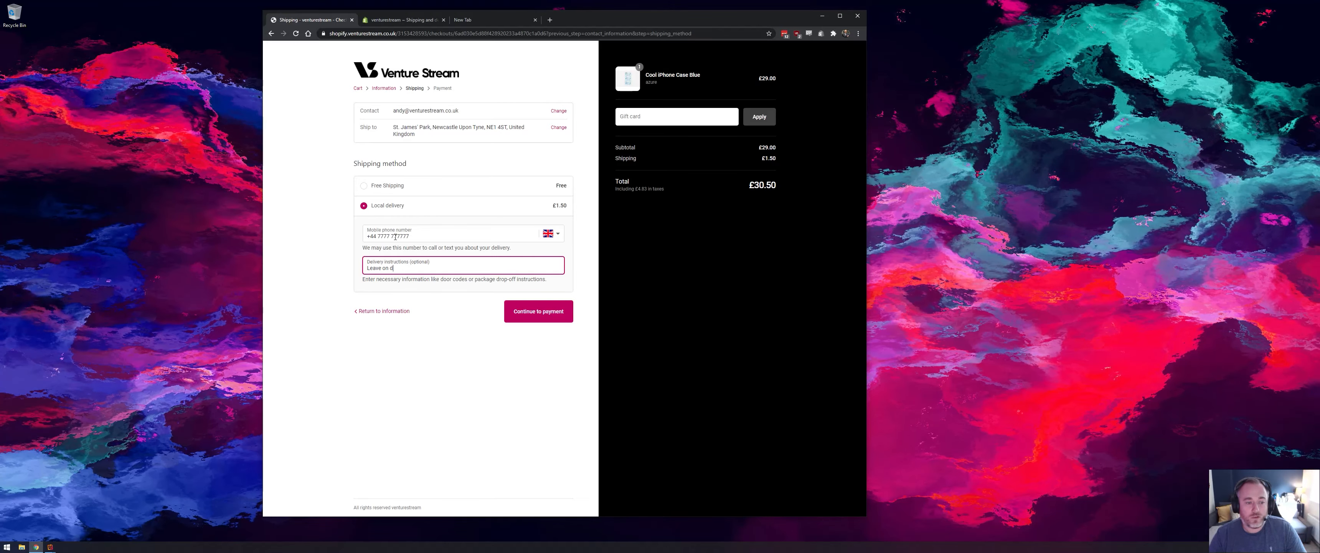
pyautogui.write('ve on doorstep')
pyautogui.press('Return')
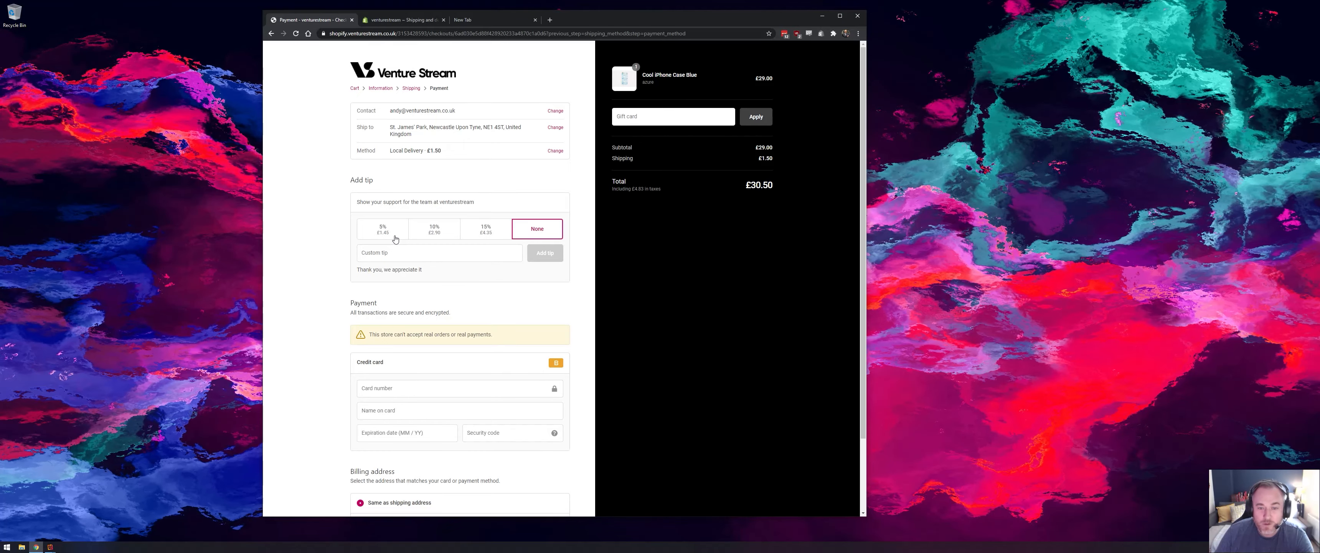
# - Add a 10% tip to the order and enter the test card number and the name on card
pyautogui.click(433, 232)
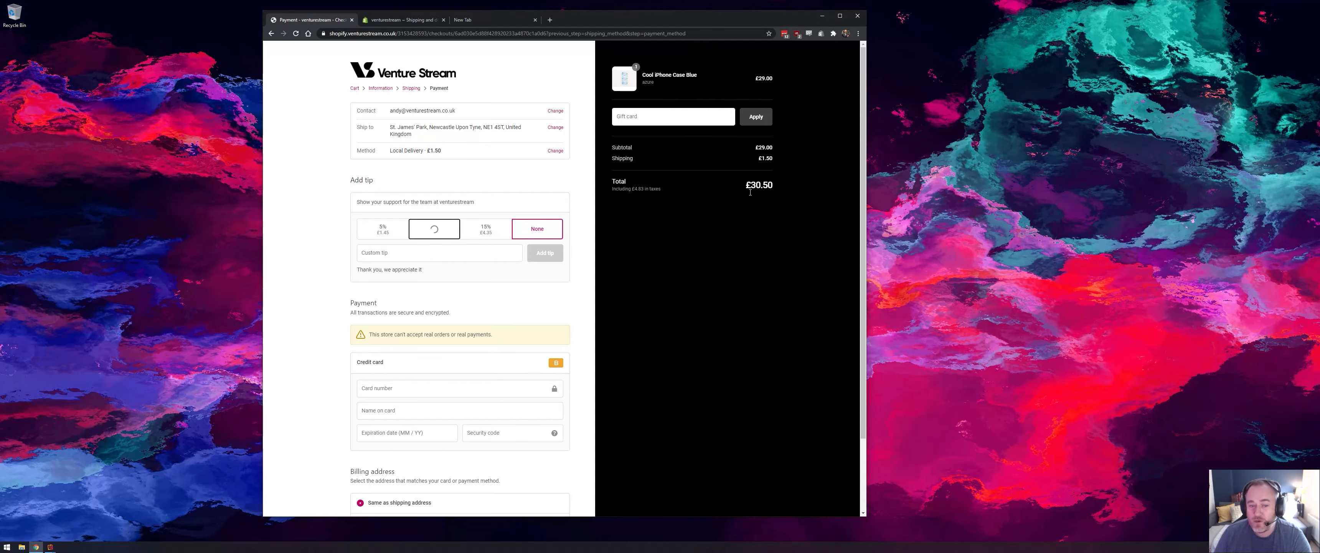
pyautogui.click(410, 390)
pyautogui.write('1')
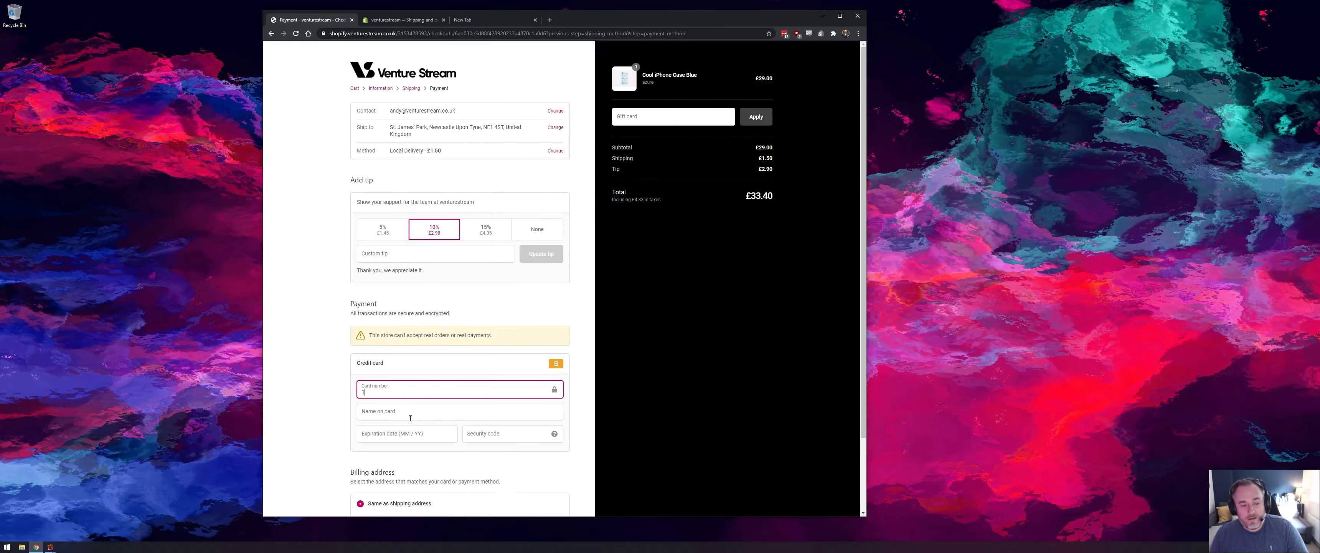
pyautogui.click(410, 418)
pyautogui.write('1')
pyautogui.press('Tab')
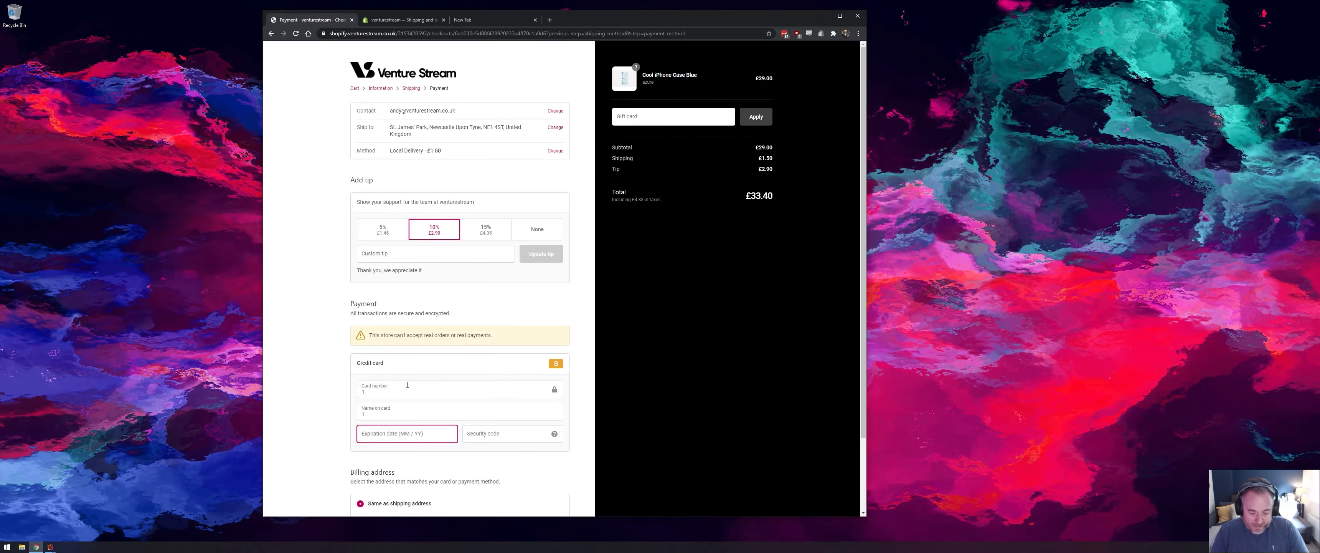
# - Enter the card's expiration date and security code, and submit the payment to place the order
pyautogui.write('12 / 25')
pyautogui.press('Tab')
pyautogui.write('123')
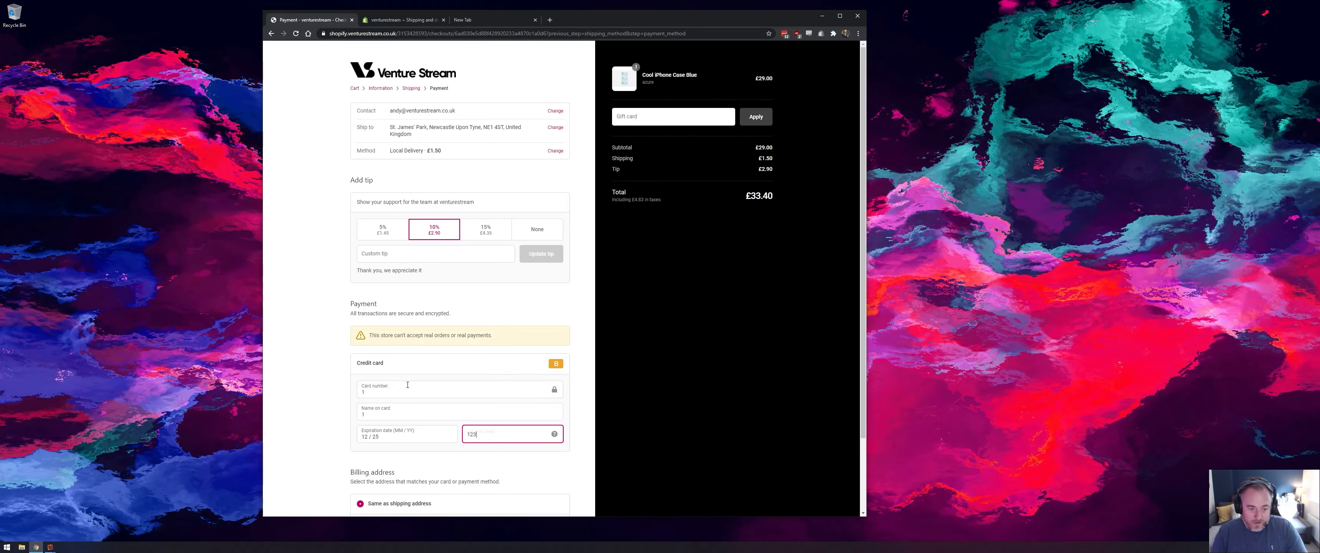
pyautogui.scroll(-2, 457, 382)
pyautogui.click(556, 472)
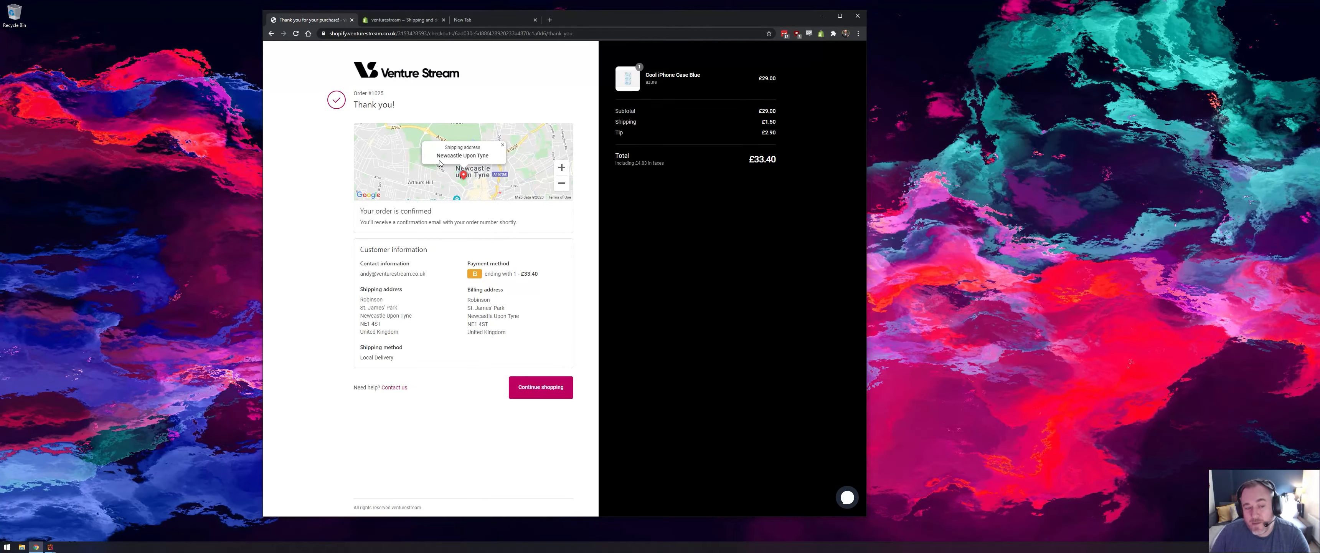
# - Switch to the Shopify admin tab, open the newest unfulfilled order from the Orders list, and review its test order notice
pyautogui.click(405, 22)
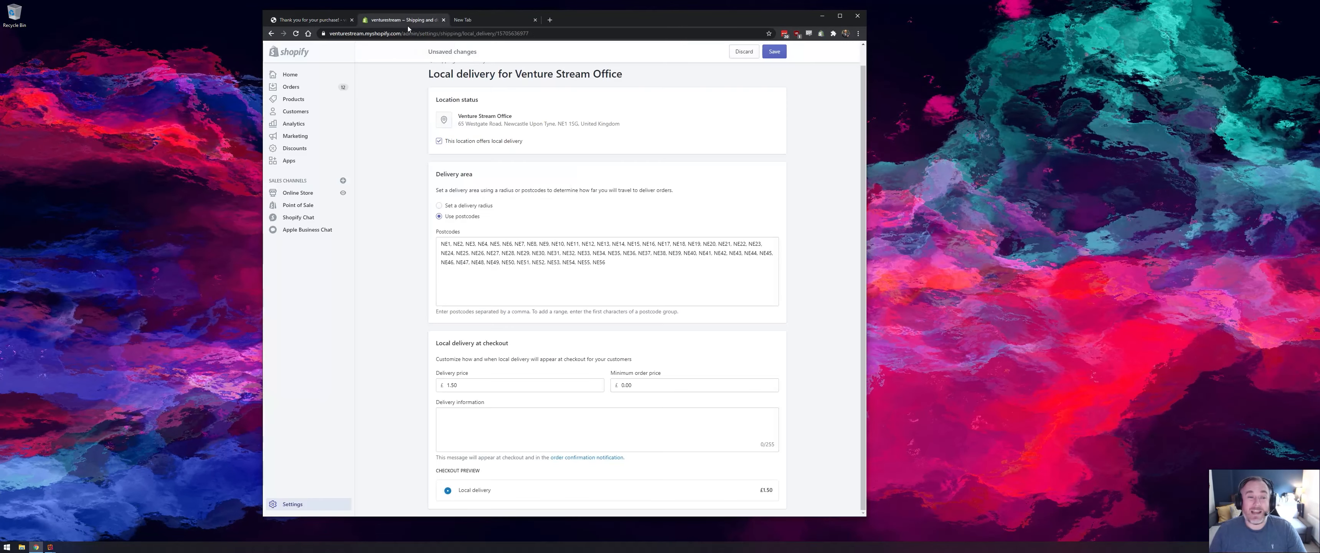
pyautogui.click(313, 92)
pyautogui.click(654, 301)
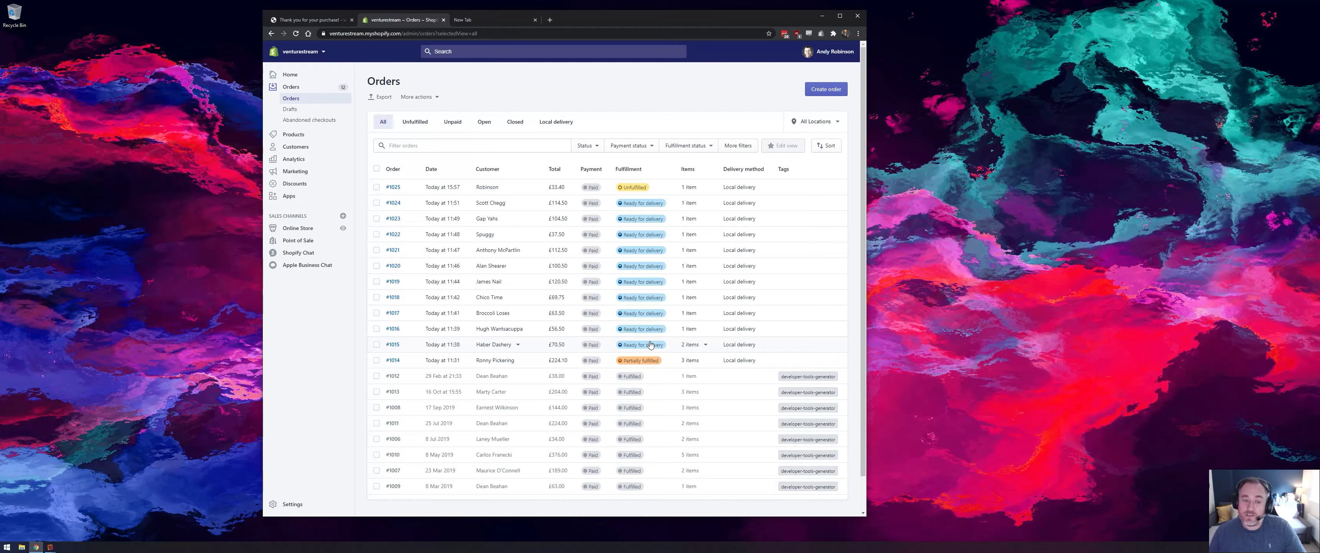
pyautogui.click(670, 189)
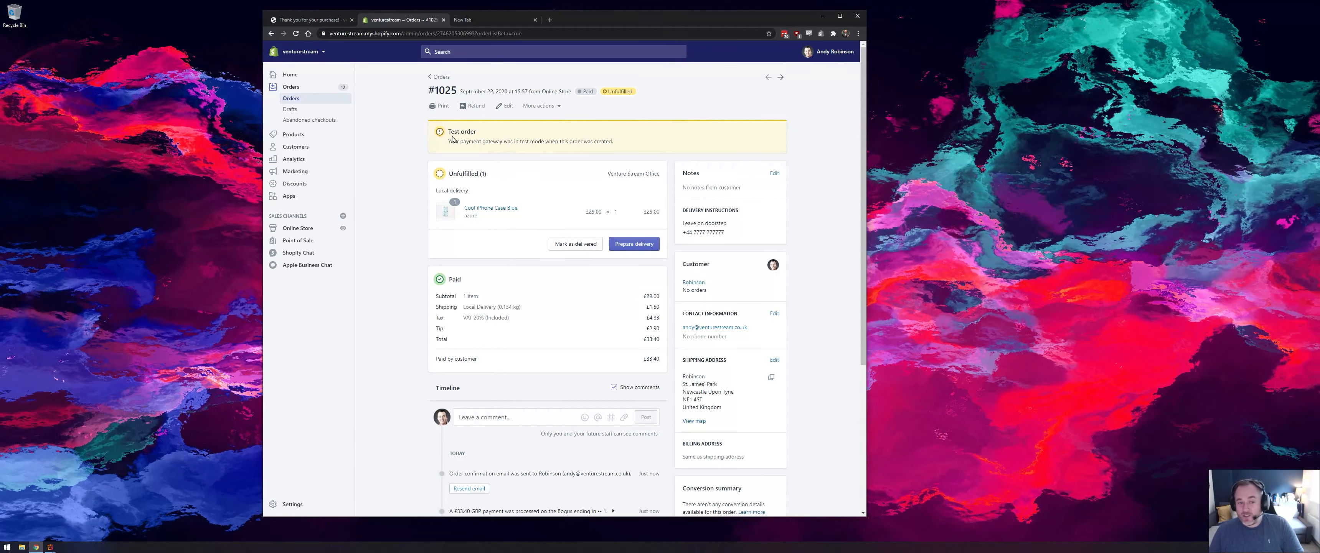
pyautogui.moveTo(448, 133); pyautogui.dragTo(527, 135)
pyautogui.click(607, 141)
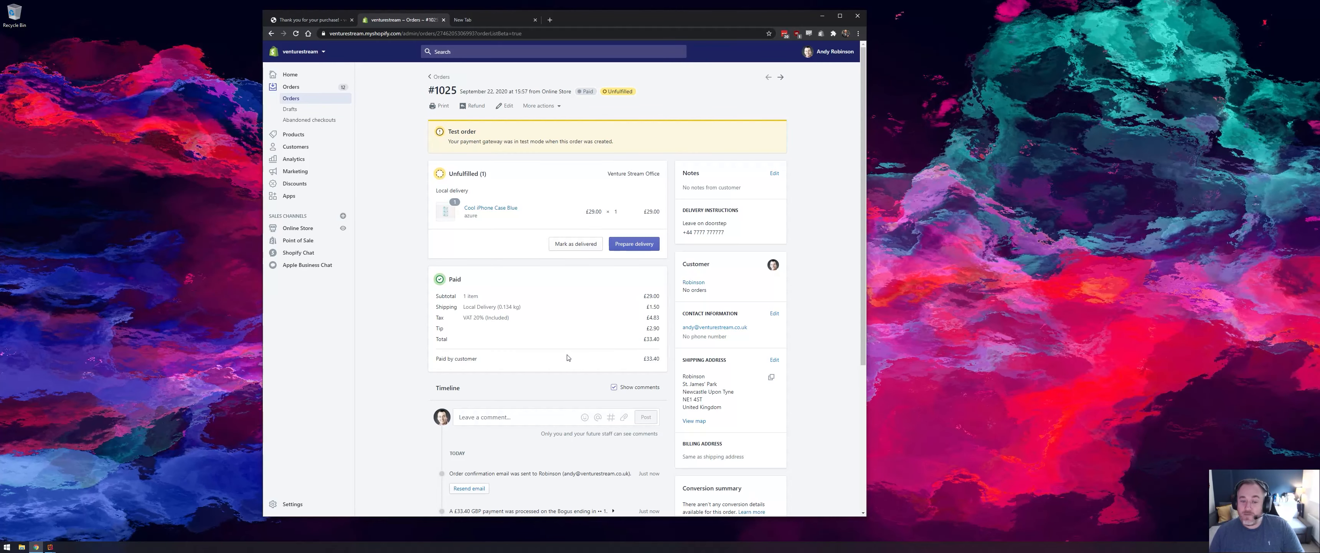
# - Prepare the order's local delivery, mark it as ready for delivery, and return to the Orders list
pyautogui.click(624, 247)
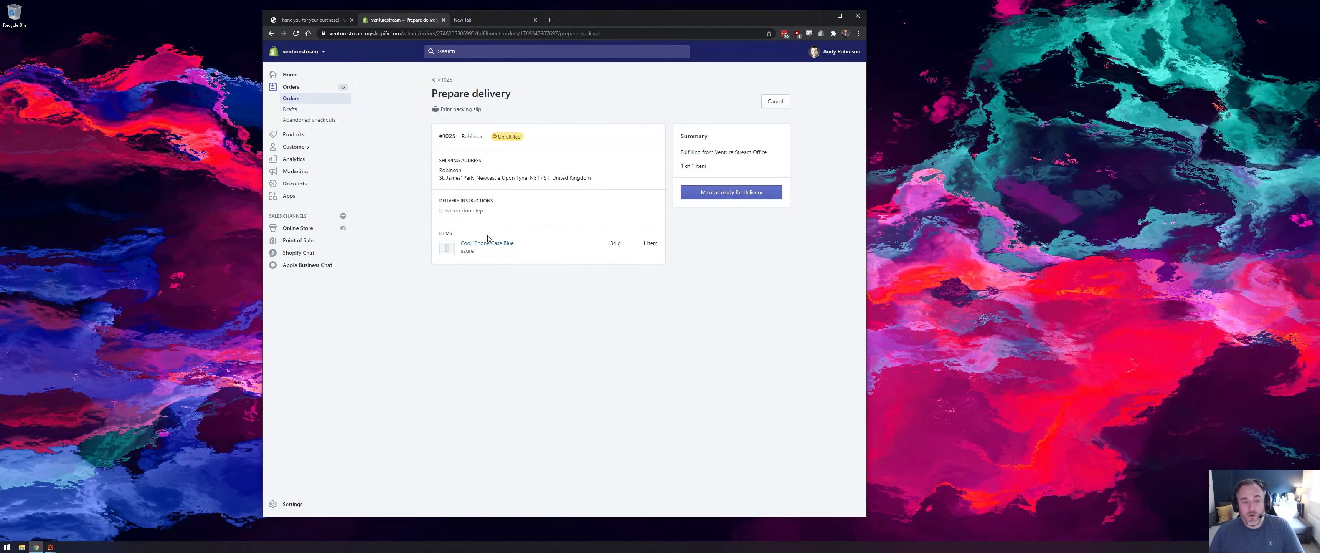
pyautogui.click(725, 193)
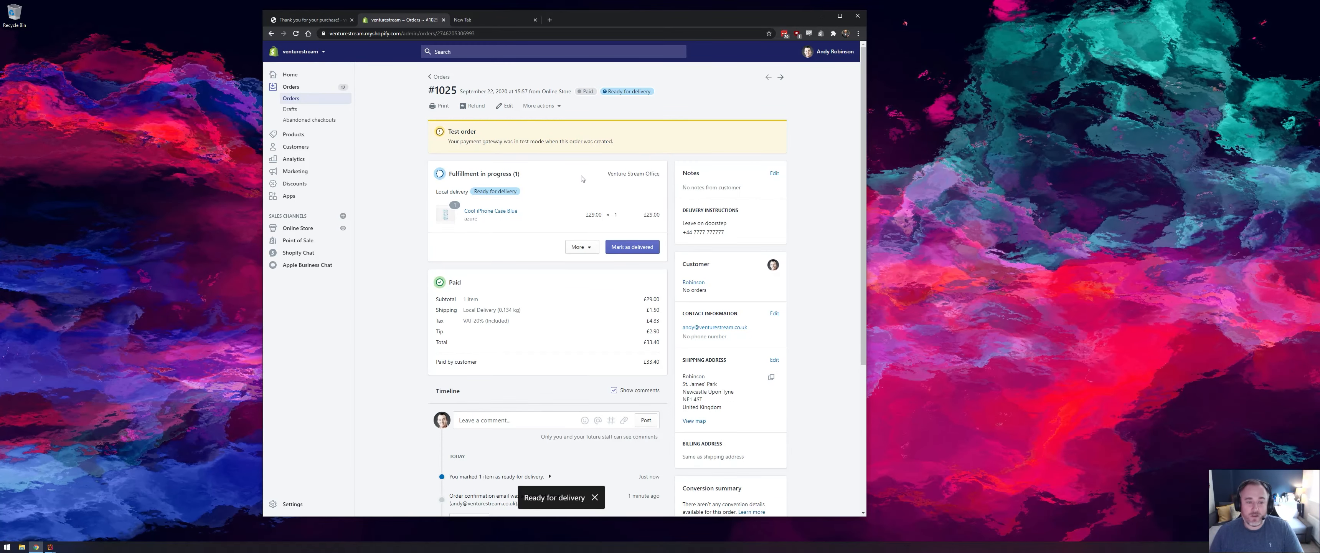
pyautogui.click(326, 99)
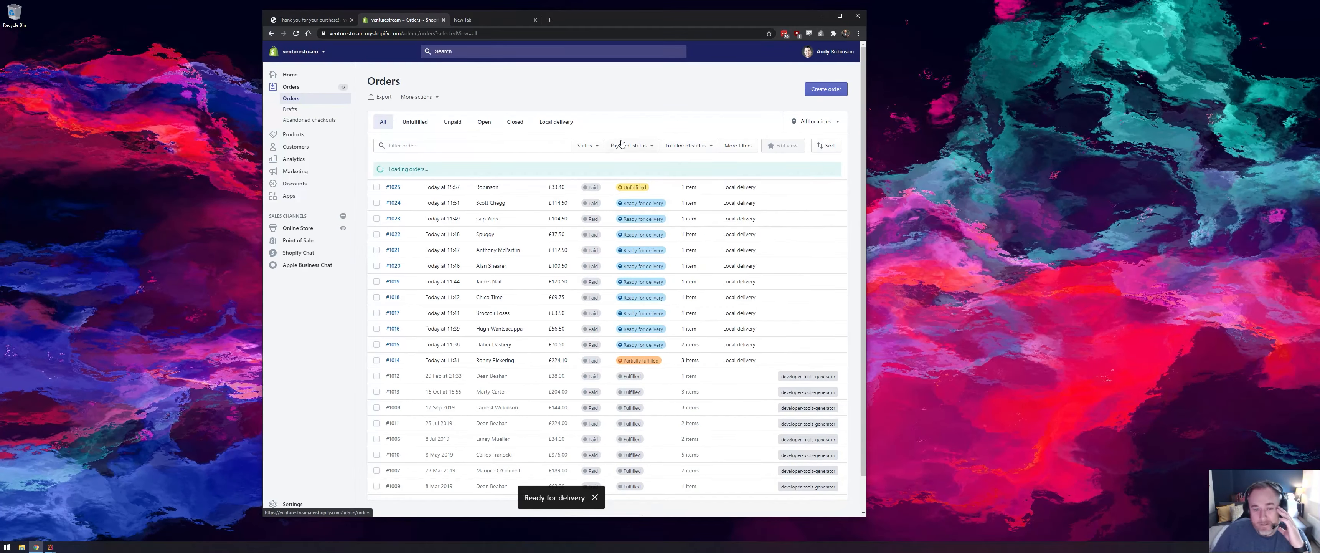
# - Open the Shopify Local Delivery app from the installed apps and close the unused new browser tab
pyautogui.click(321, 200)
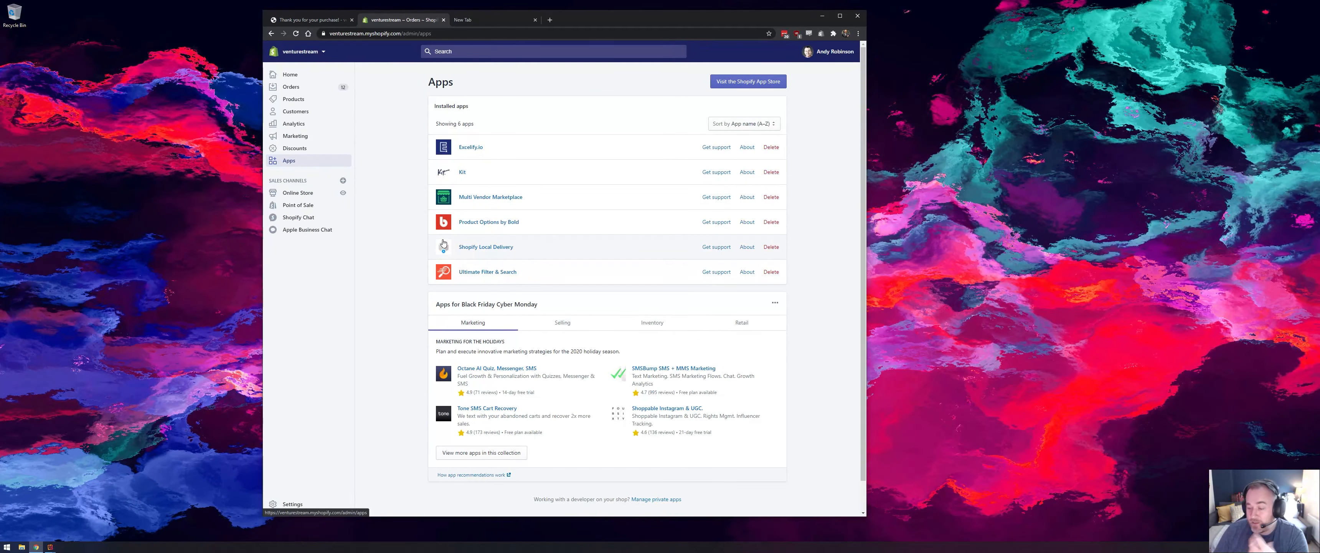
pyautogui.click(473, 249)
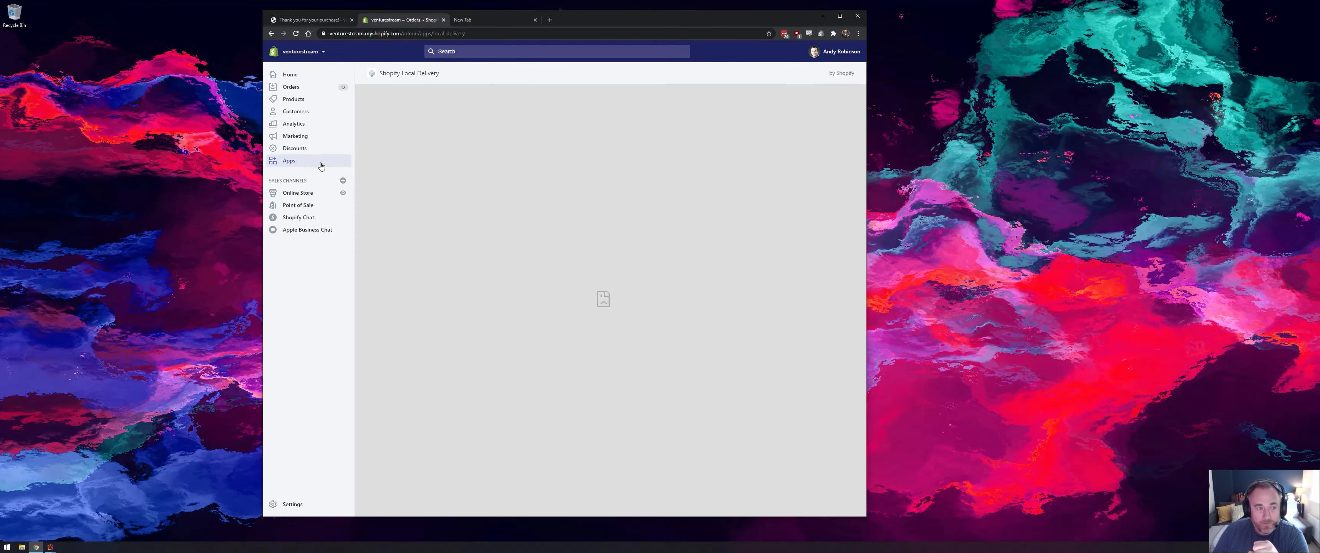
pyautogui.click(289, 160)
pyautogui.click(478, 249)
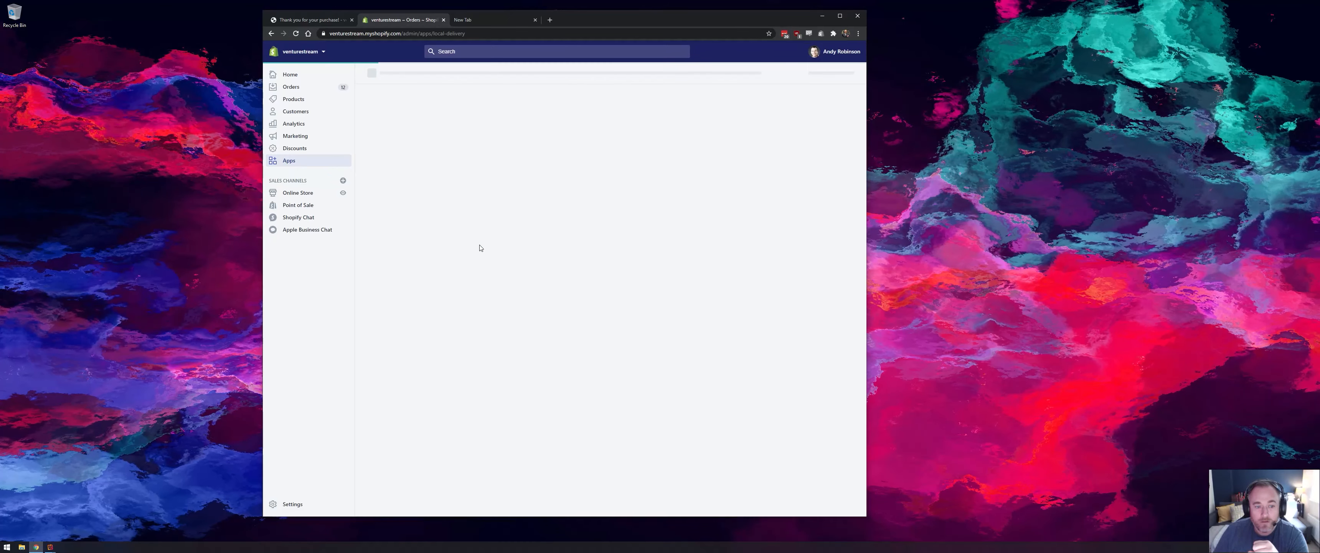
pyautogui.click(535, 20)
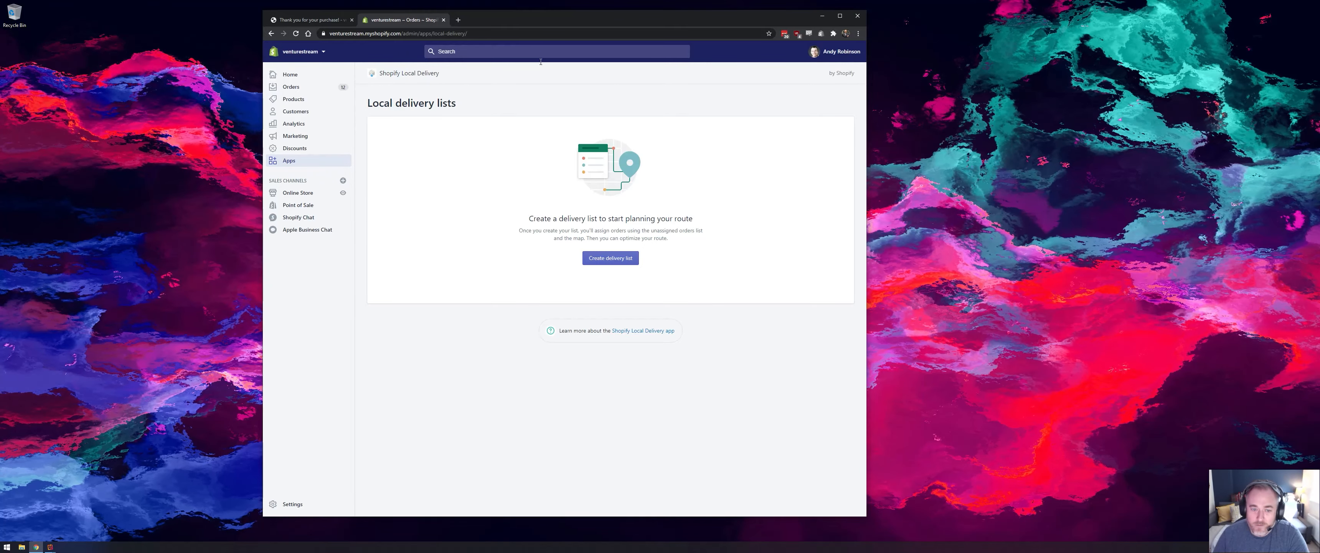
# - Create a delivery list described as "Tuesday Run" and review its local delivery location
pyautogui.click(599, 259)
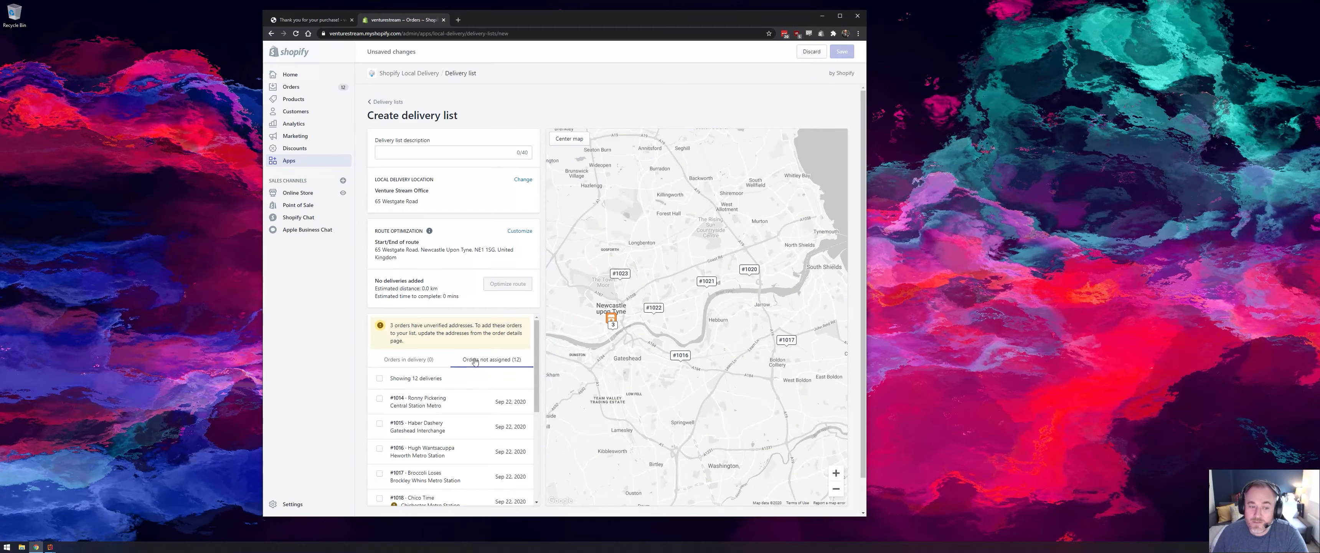
pyautogui.click(491, 159)
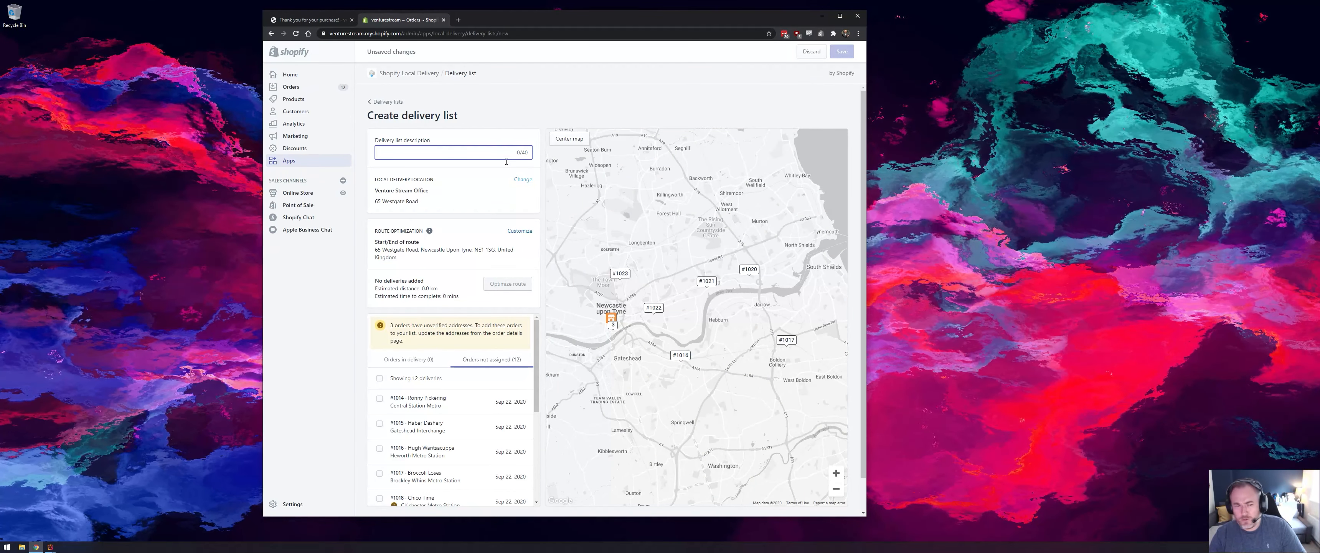
pyautogui.write('Tuesday Run')
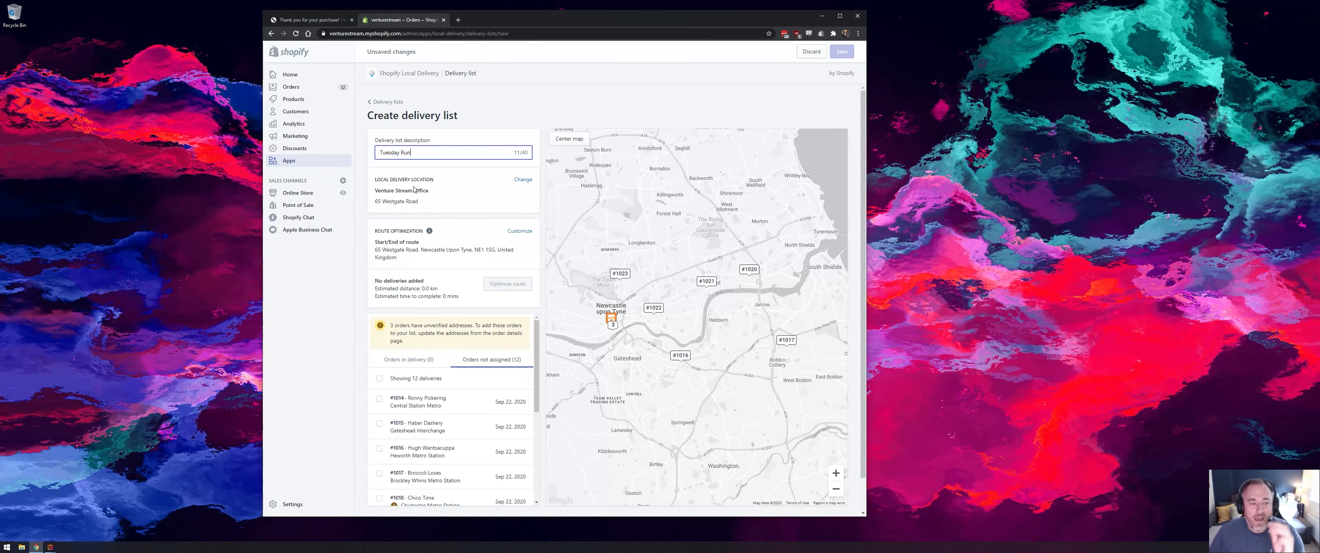
pyautogui.moveTo(394, 190); pyautogui.dragTo(415, 205)
pyautogui.click(432, 233)
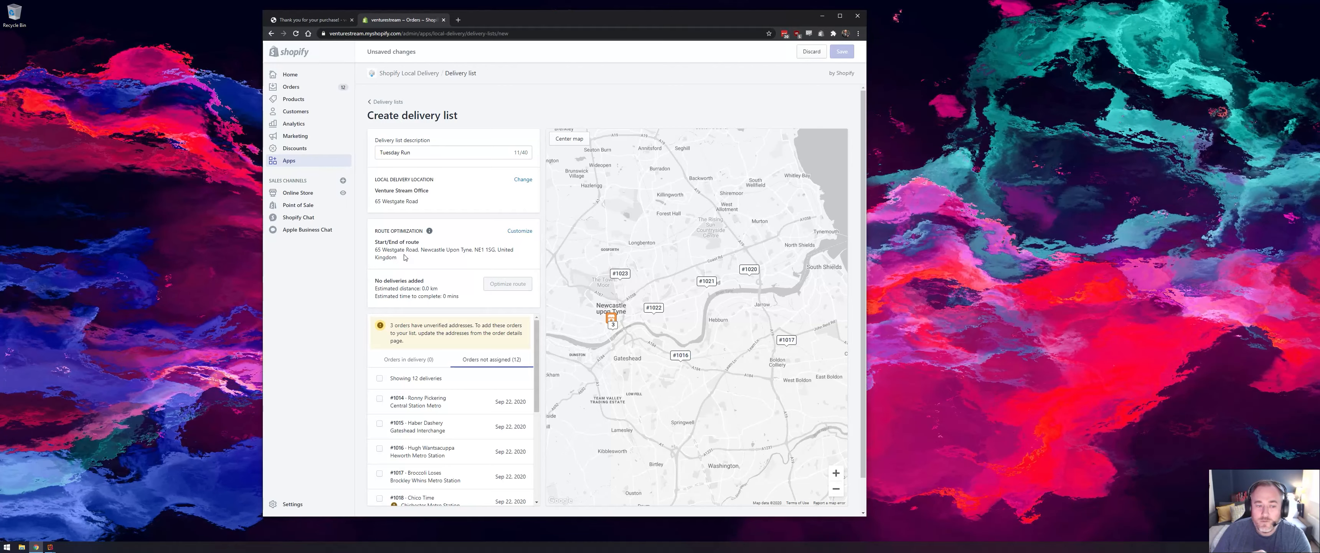
# - Look through the unassigned orders for deliveries flagged with unverified addresses
pyautogui.scroll(-1, 404, 257)
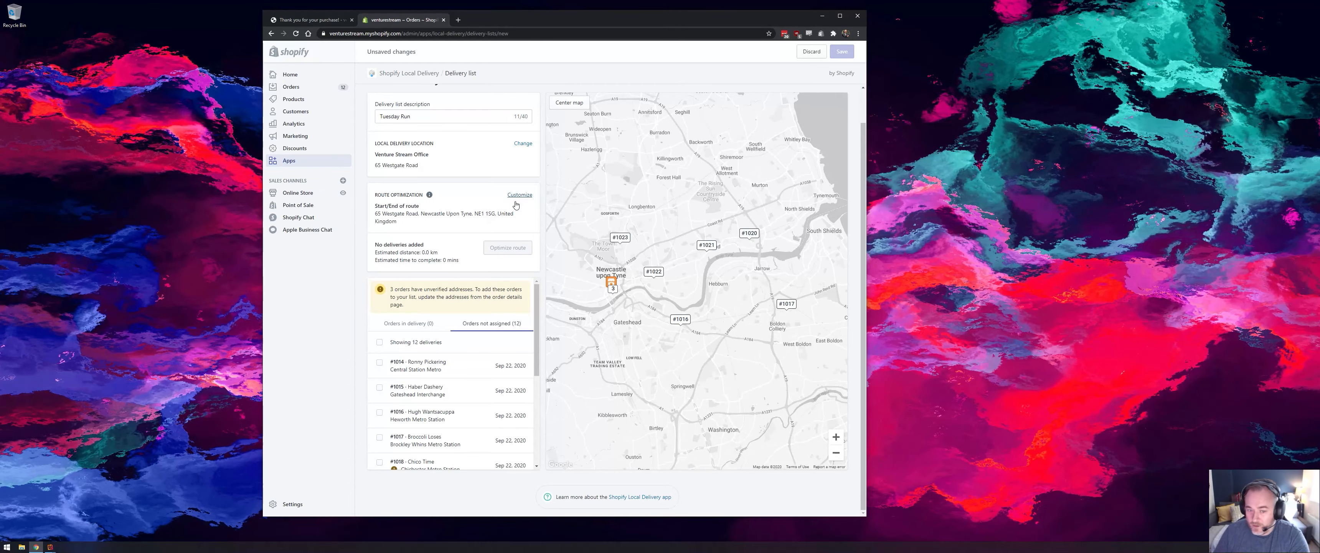
pyautogui.scroll(-3, 477, 292)
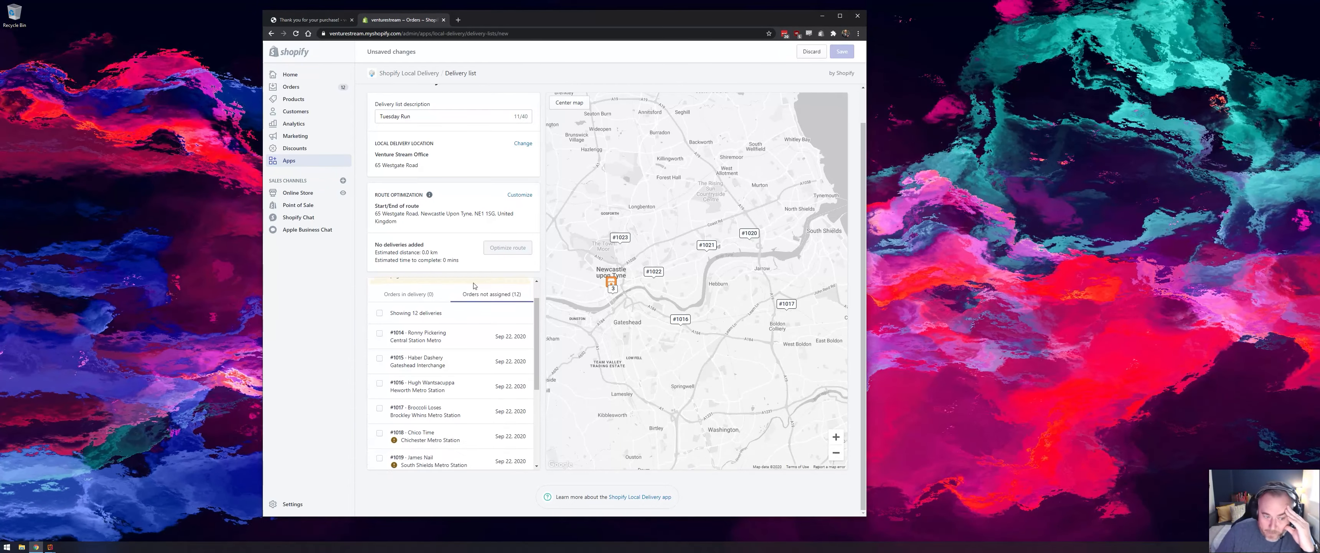
pyautogui.scroll(-1, 450, 344)
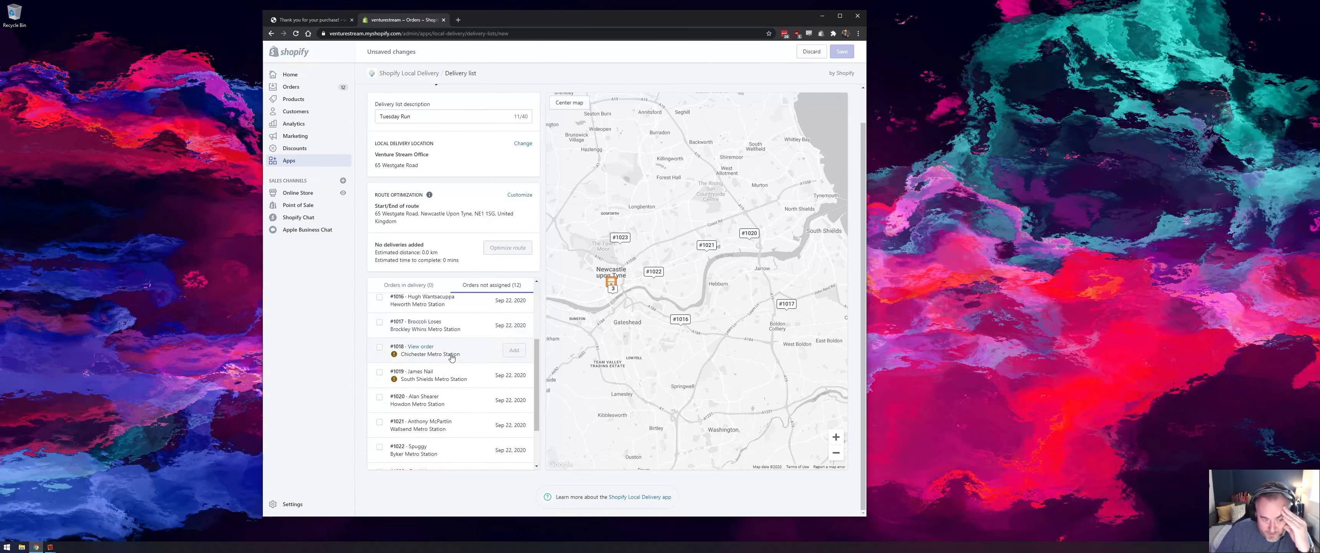
pyautogui.scroll(4, 440, 353)
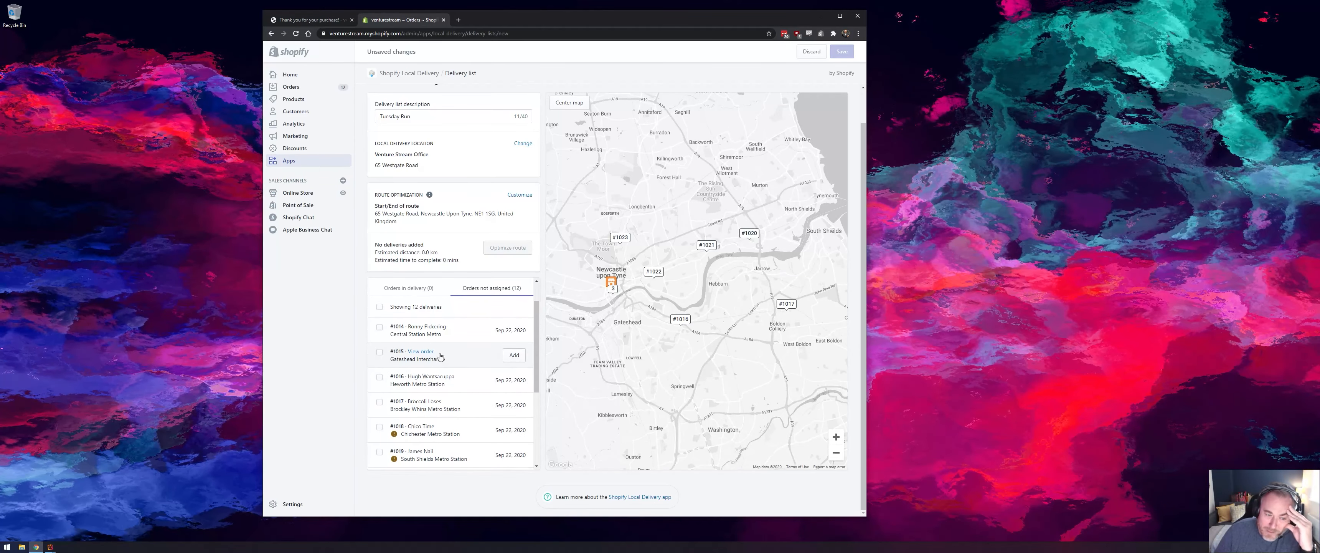
pyautogui.scroll(-3, 417, 354)
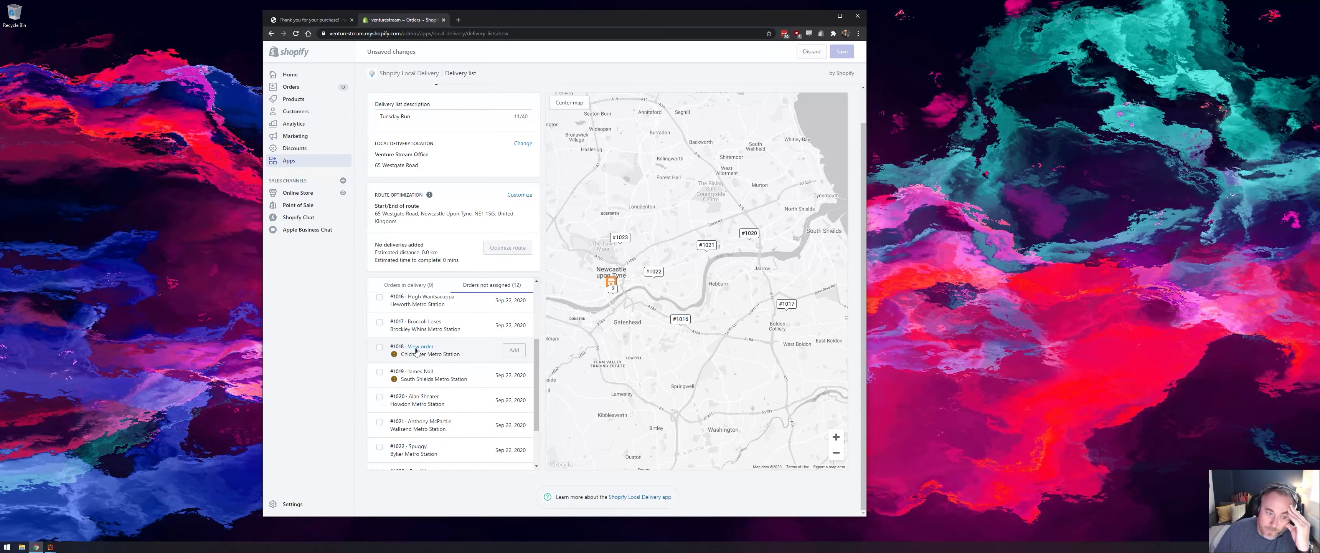
pyautogui.scroll(4, 414, 354)
pyautogui.scroll(-5, 413, 348)
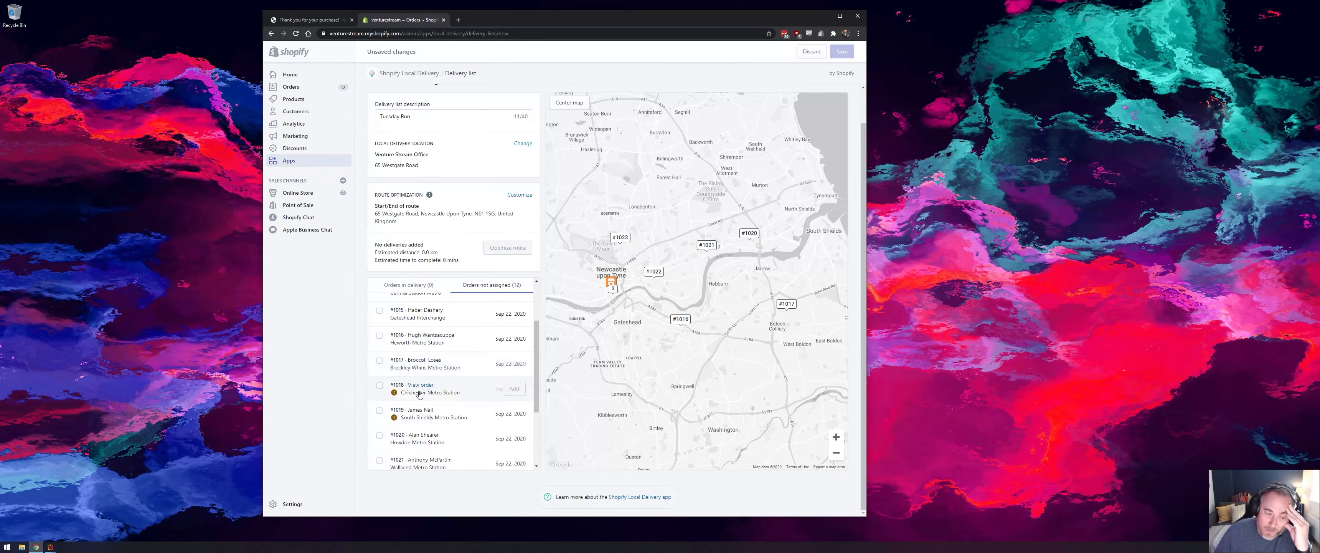
pyautogui.scroll(-1, 421, 401)
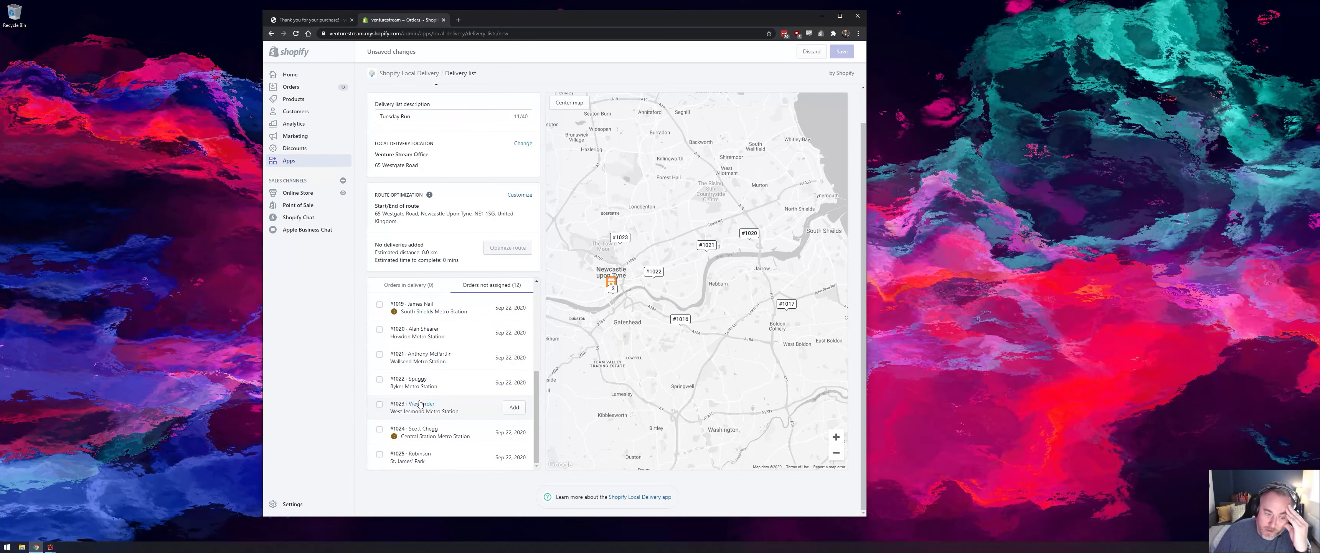
# - Open the flagged order second from the end of the list, check its shipping address, and return to the delivery list
pyautogui.click(419, 429)
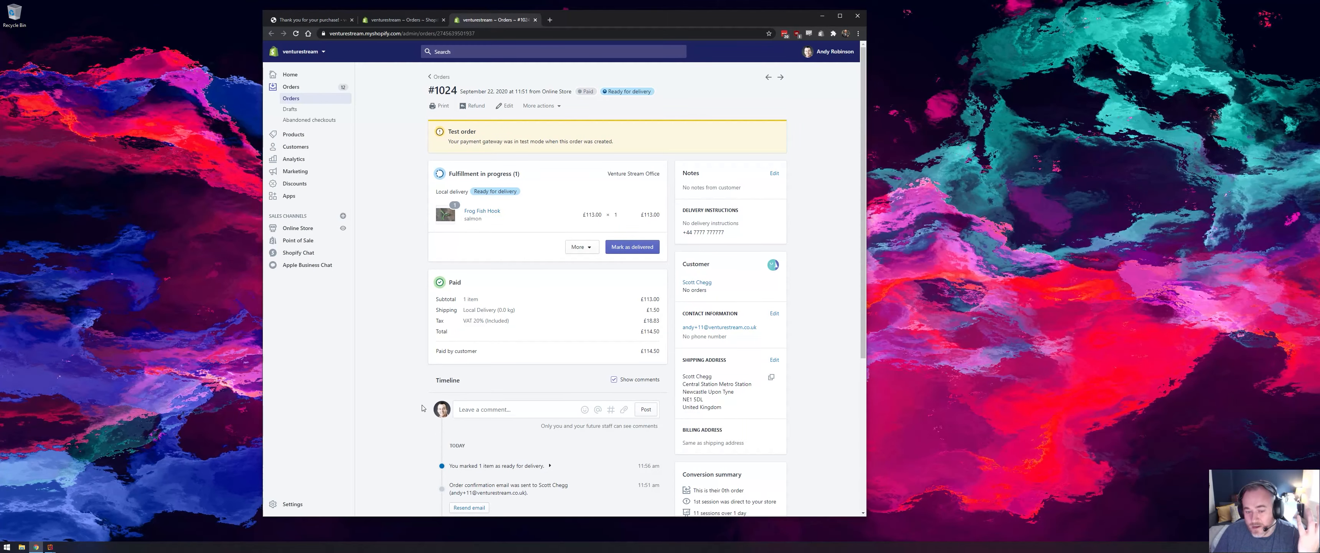
pyautogui.click(403, 20)
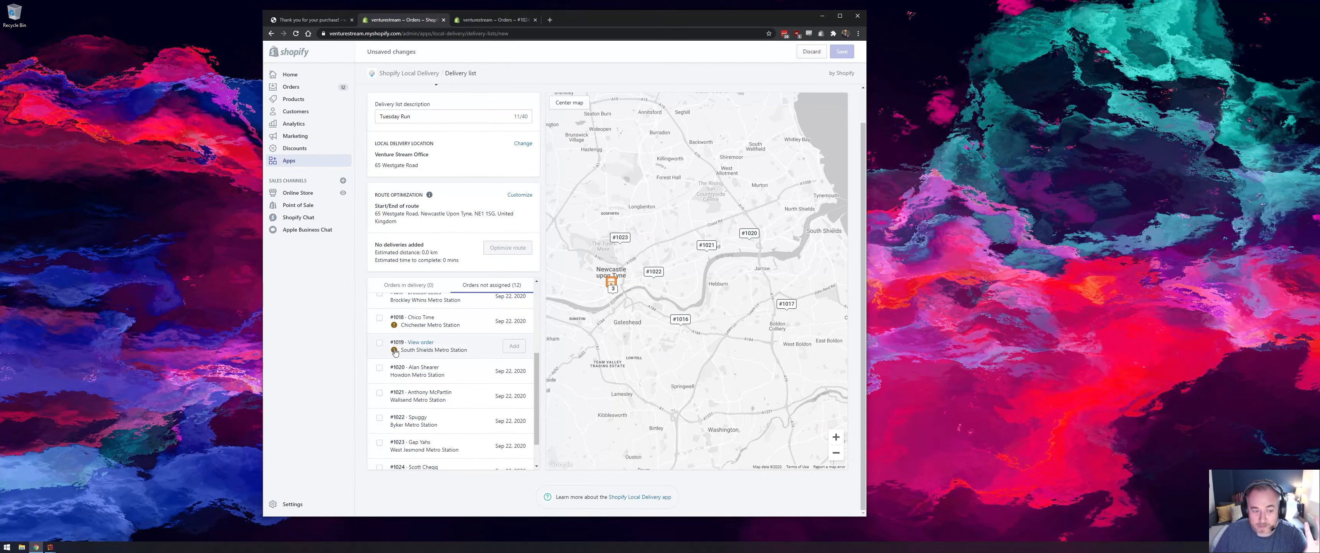
pyautogui.click(493, 19)
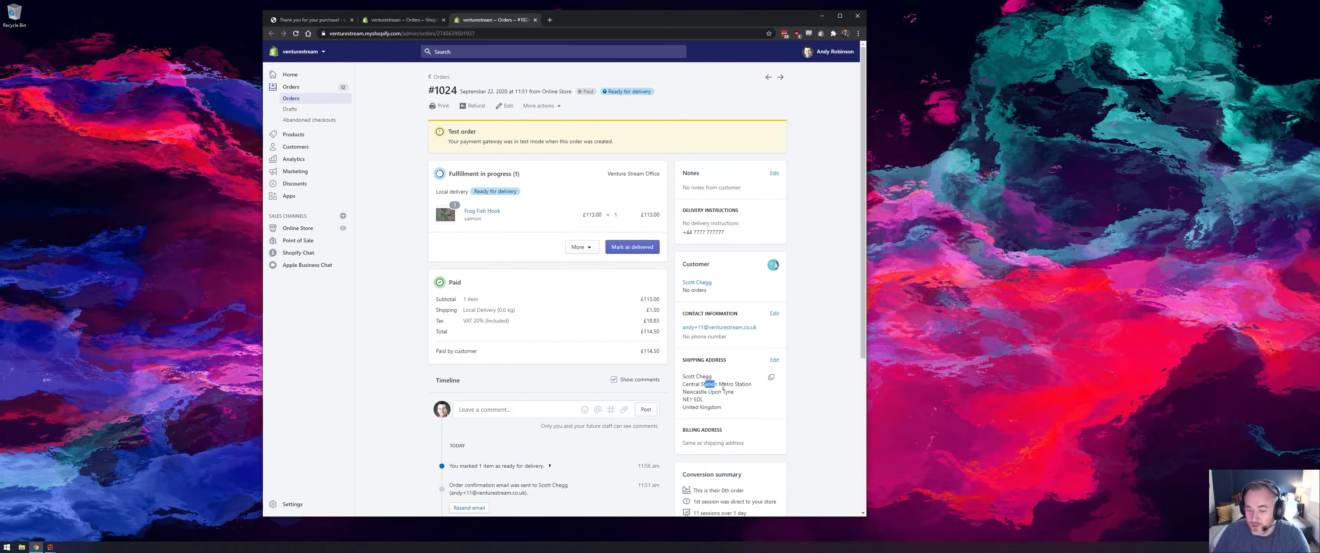
pyautogui.moveTo(723, 388); pyautogui.dragTo(708, 405)
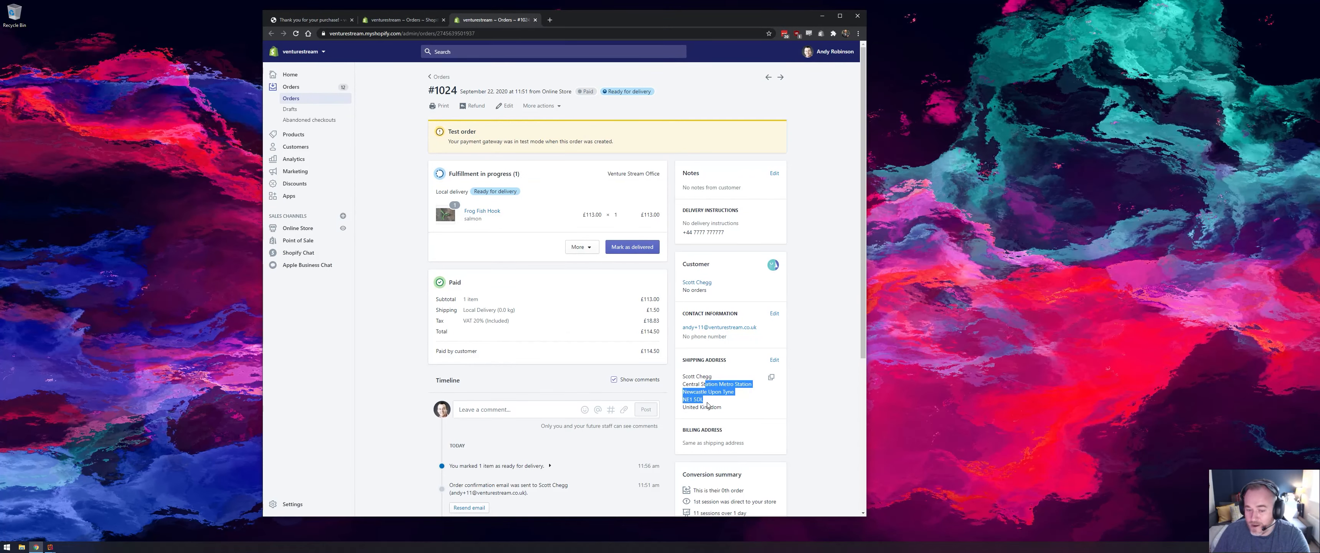
pyautogui.click(402, 20)
# - Select the first five unassigned orders that have no unverified-address flag, skipping the flagged deliveries
pyautogui.scroll(-1, 411, 339)
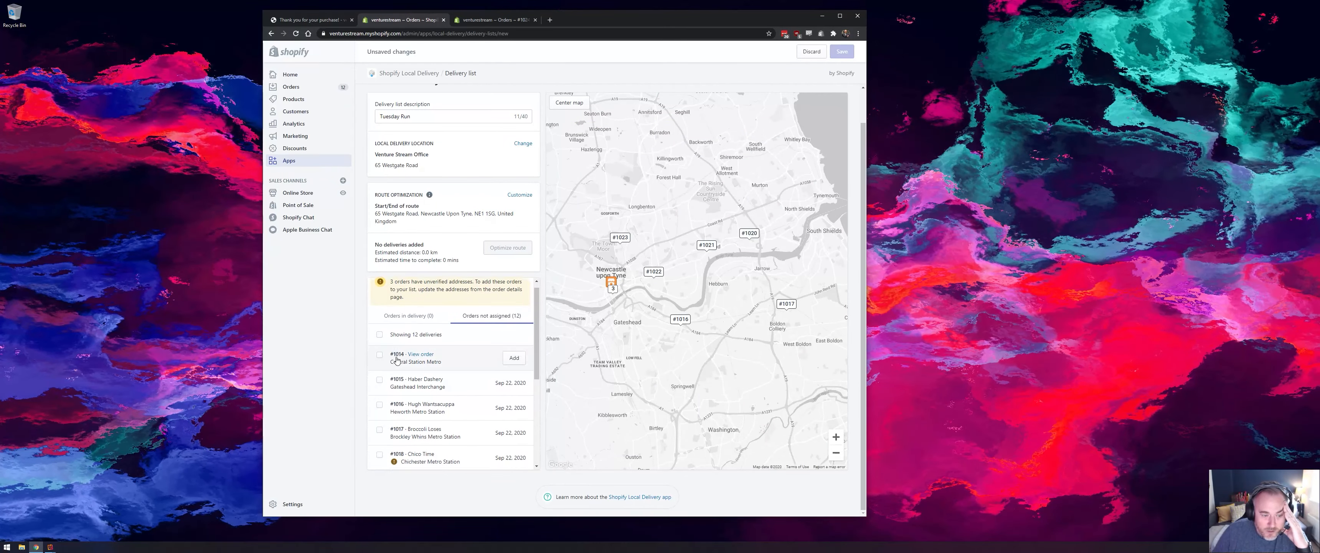
pyautogui.click(379, 323)
pyautogui.click(380, 350)
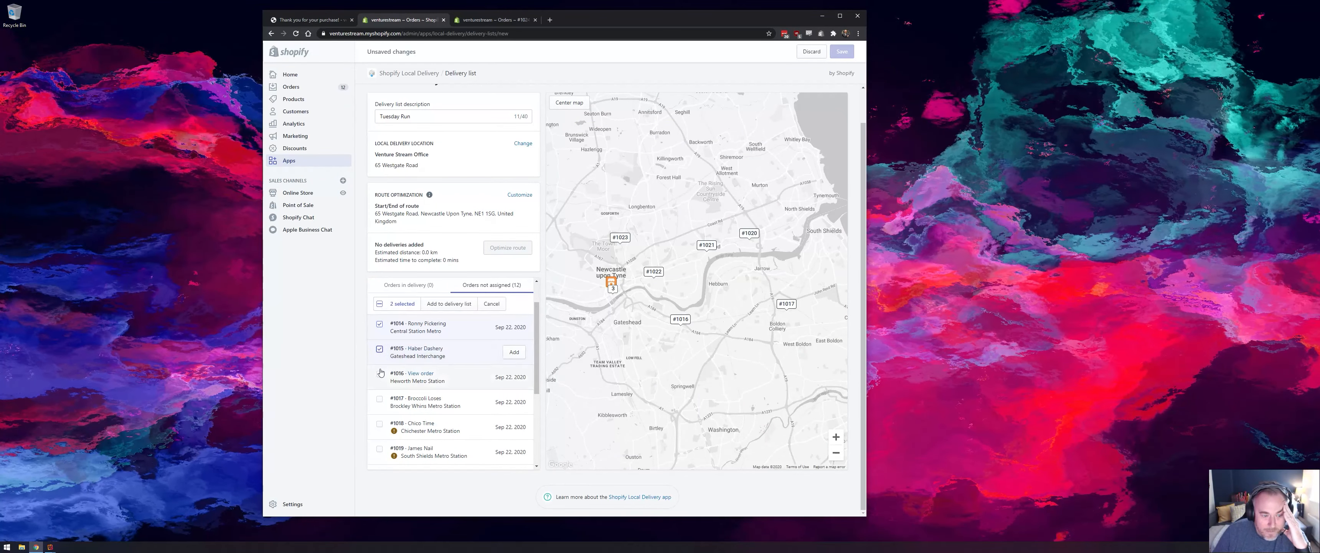
pyautogui.click(379, 374)
pyautogui.scroll(-1, 380, 373)
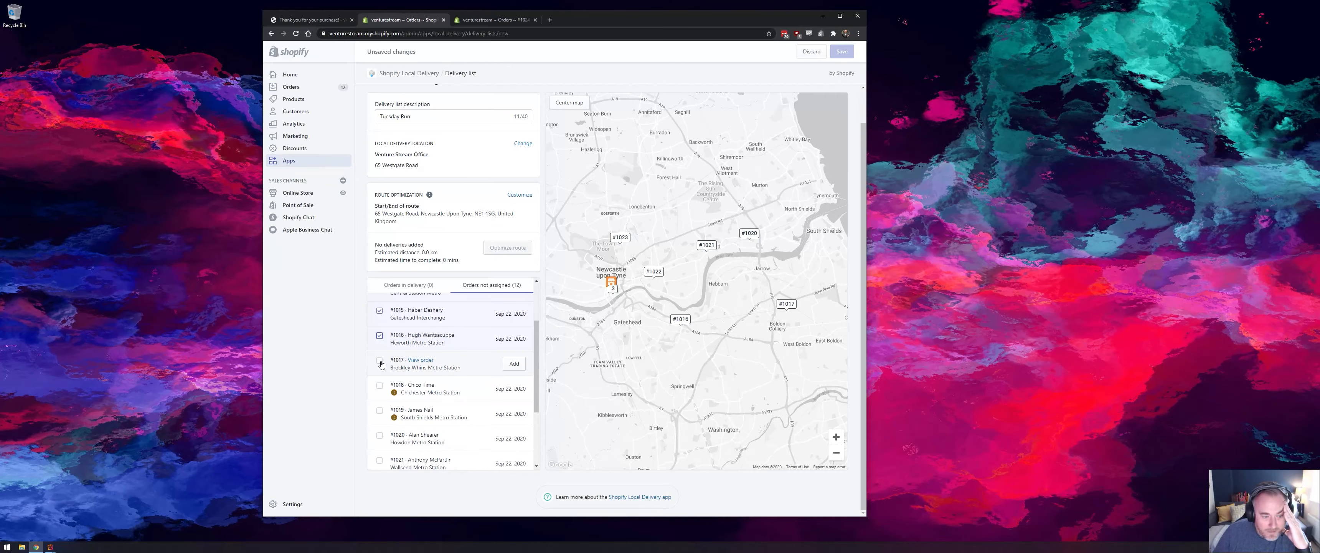
pyautogui.click(380, 373)
pyautogui.scroll(-1, 380, 391)
pyautogui.click(380, 397)
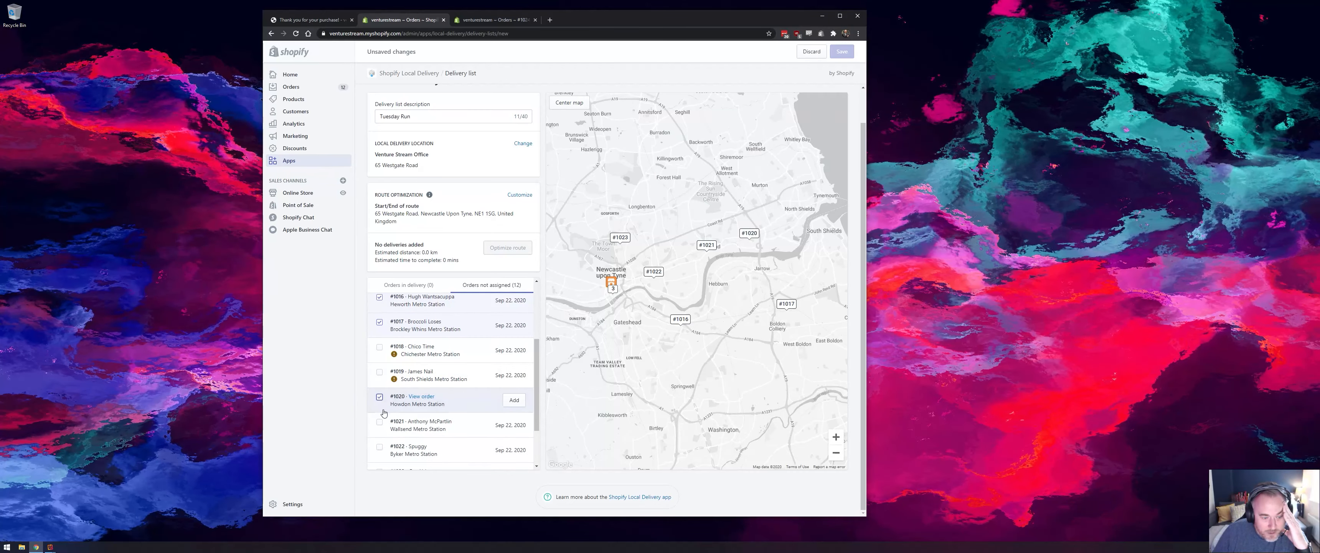
# - Select the remaining four unflagged orders and add all selected orders to the delivery list
pyautogui.scroll(-1, 381, 428)
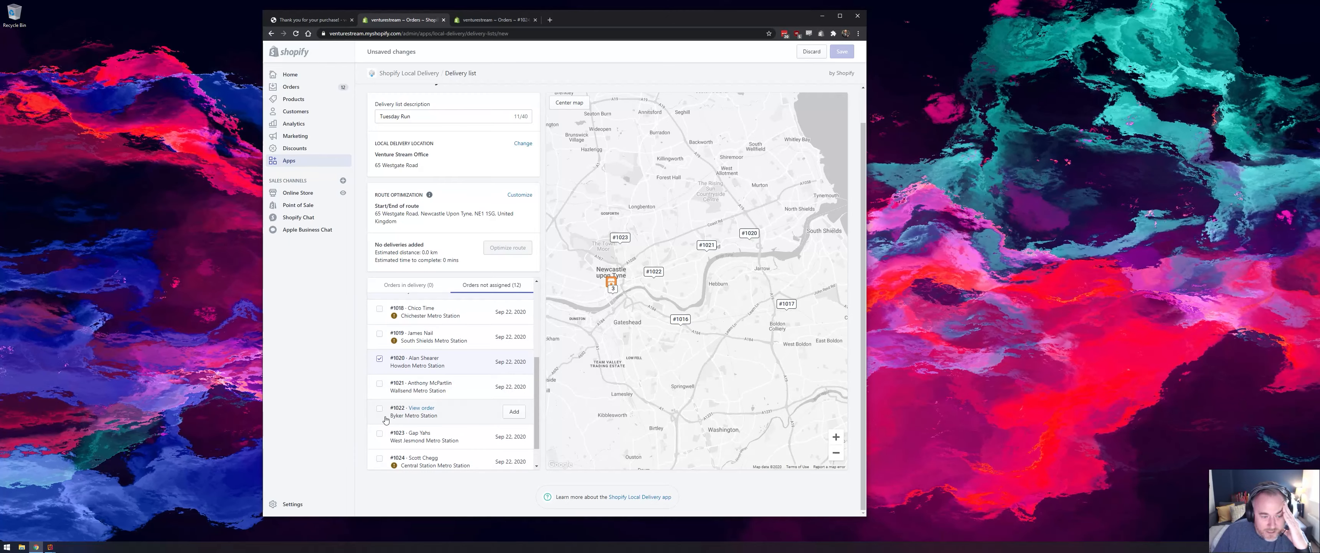
pyautogui.click(380, 384)
pyautogui.click(380, 411)
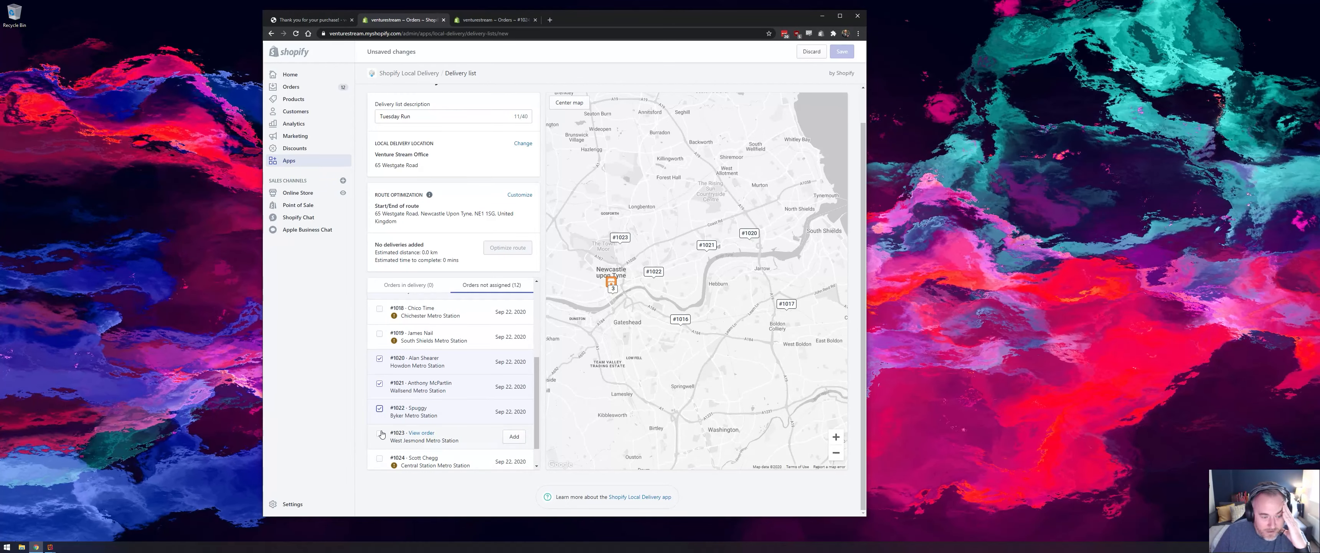
pyautogui.click(380, 434)
pyautogui.scroll(-1, 382, 434)
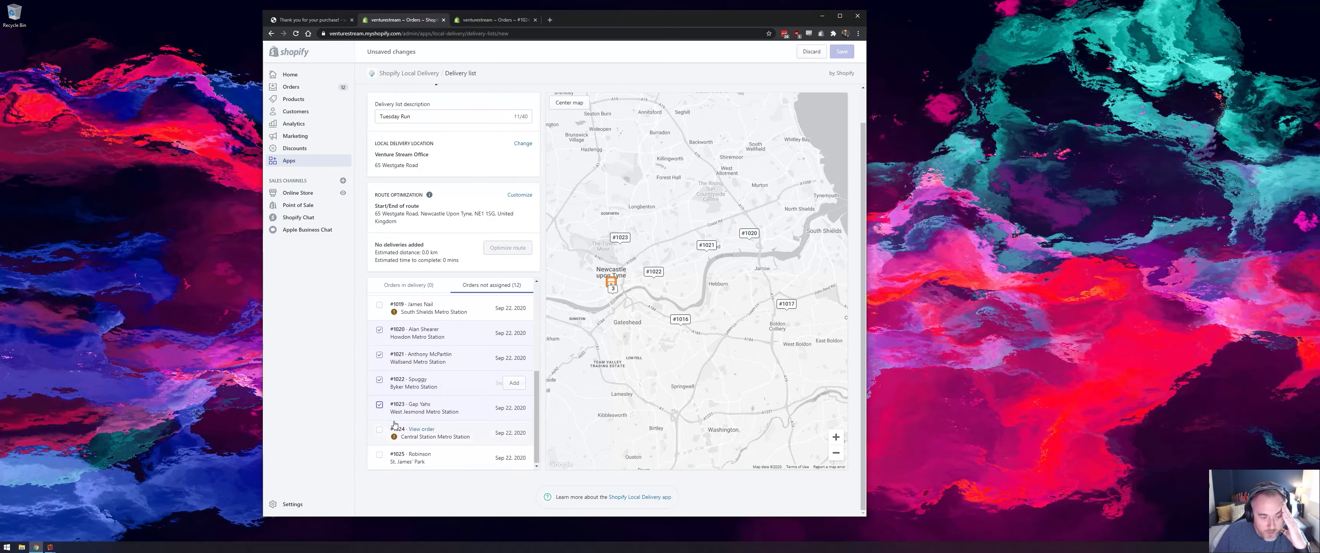
pyautogui.click(381, 456)
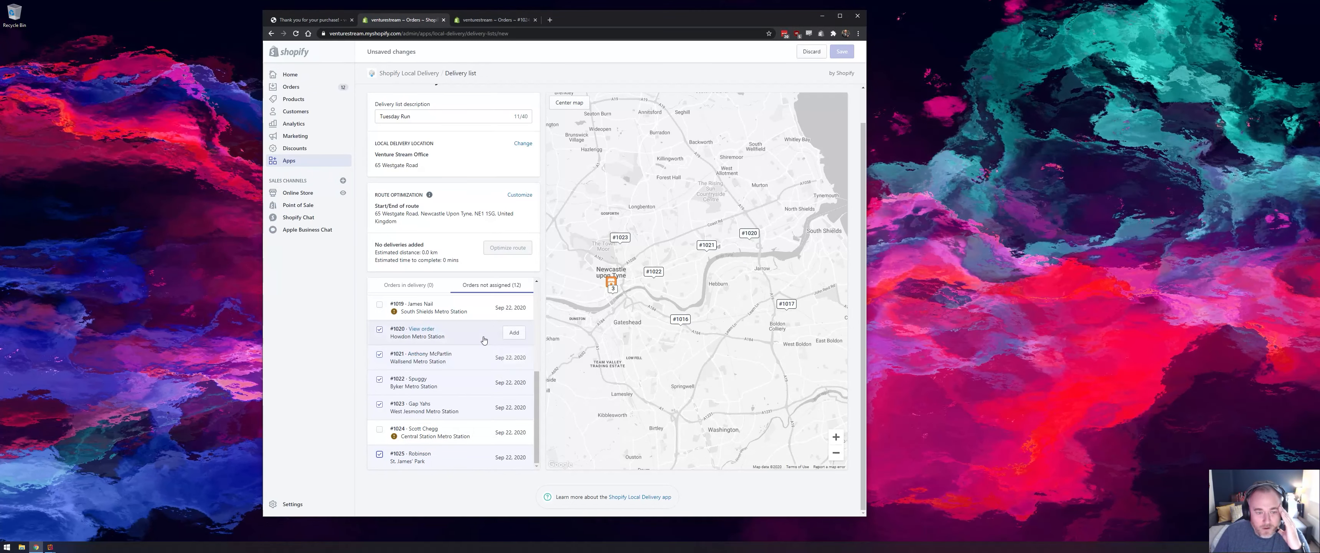
pyautogui.scroll(5, 446, 308)
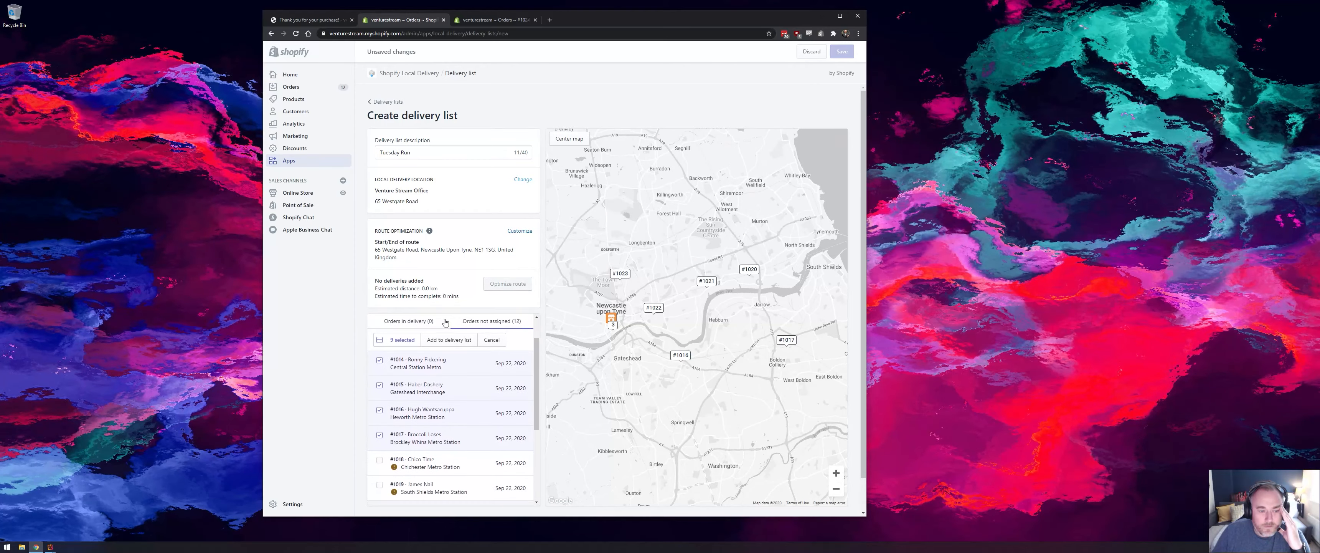
pyautogui.click(451, 340)
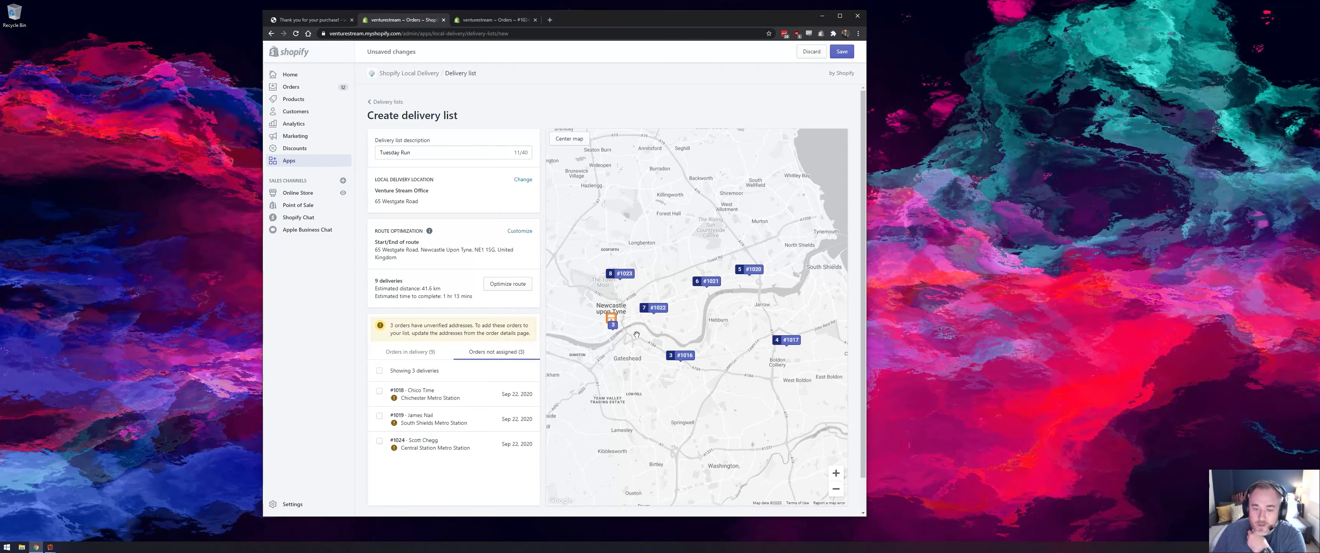
# - Optimize the delivery route with Google Maps, check it on the map, and save the Tuesday Run delivery list
pyautogui.moveTo(635, 344); pyautogui.dragTo(622, 304)
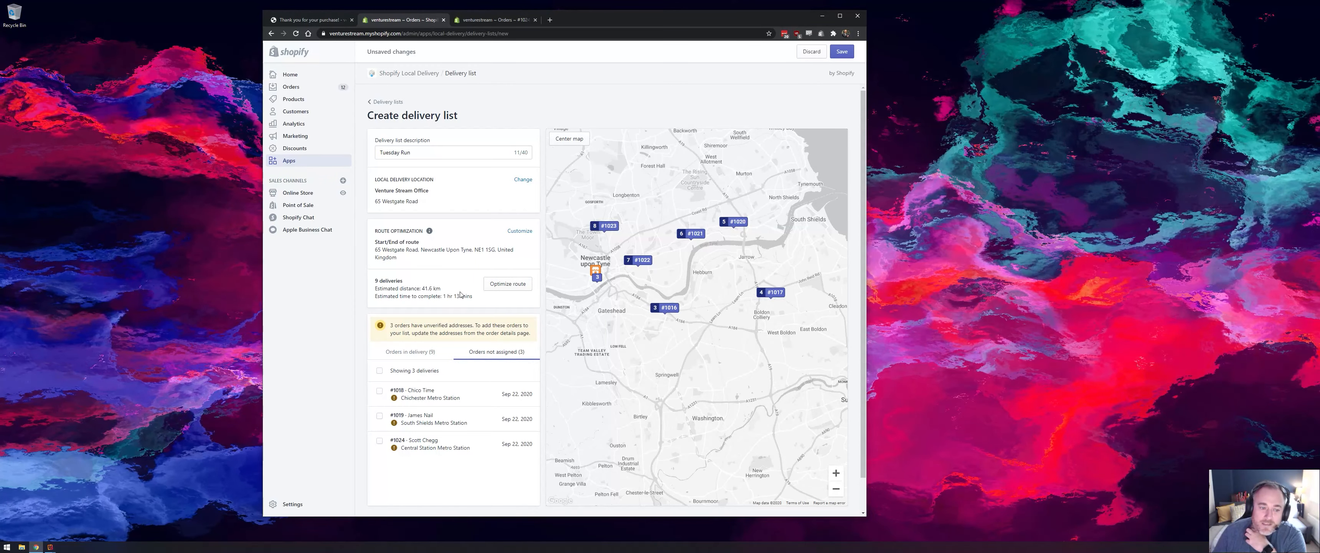
pyautogui.click(500, 289)
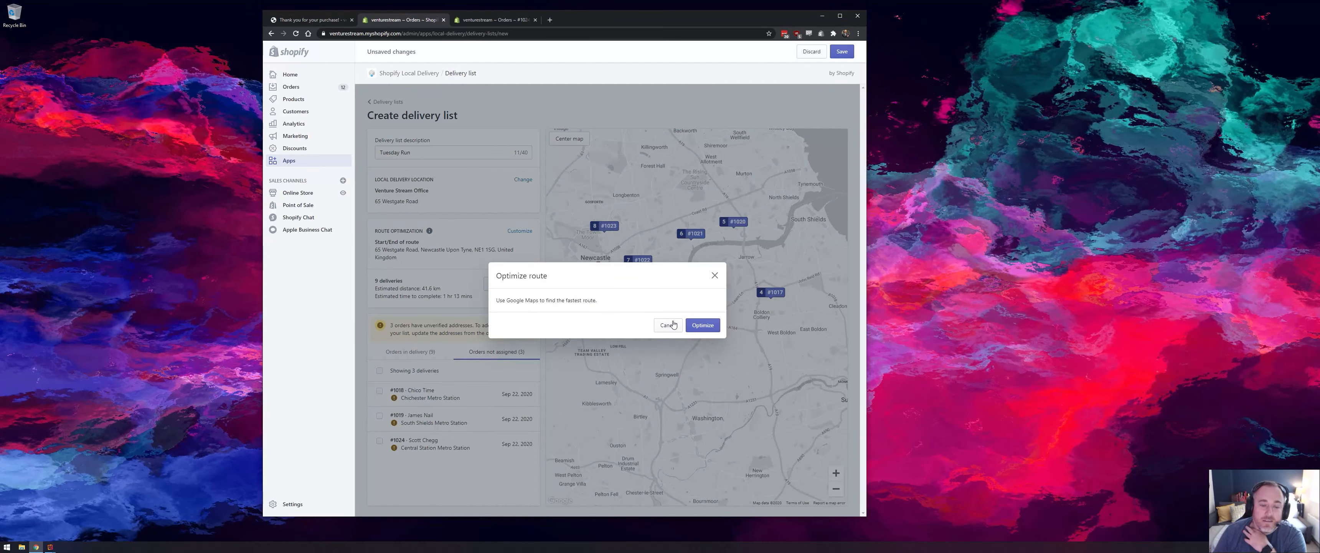
pyautogui.click(695, 327)
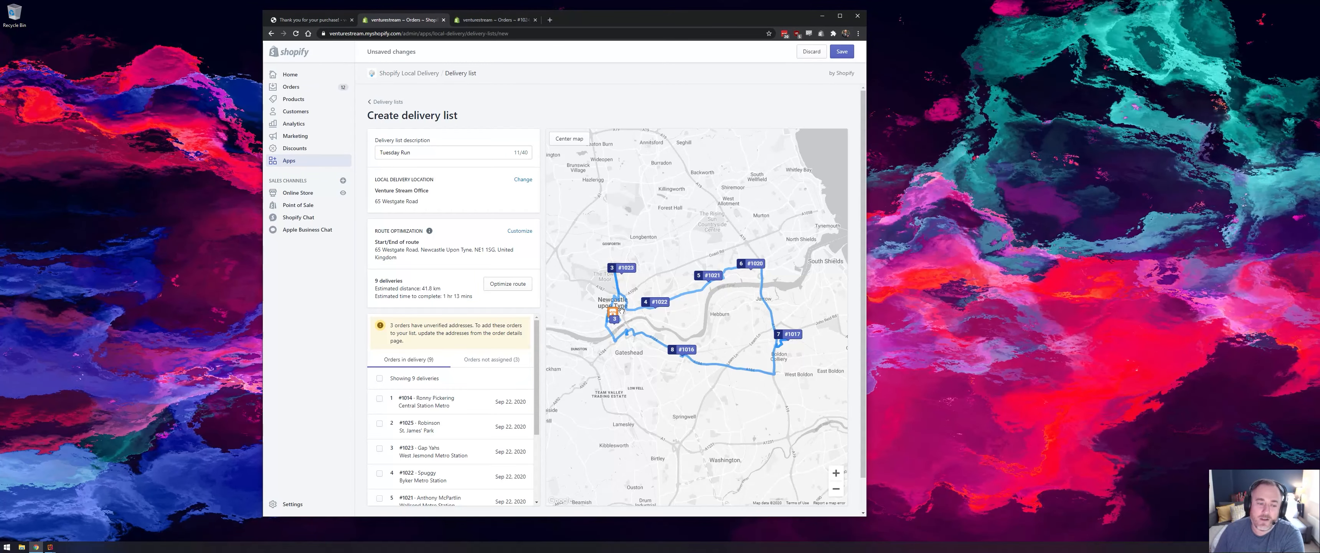
pyautogui.click(508, 285)
pyautogui.click(709, 325)
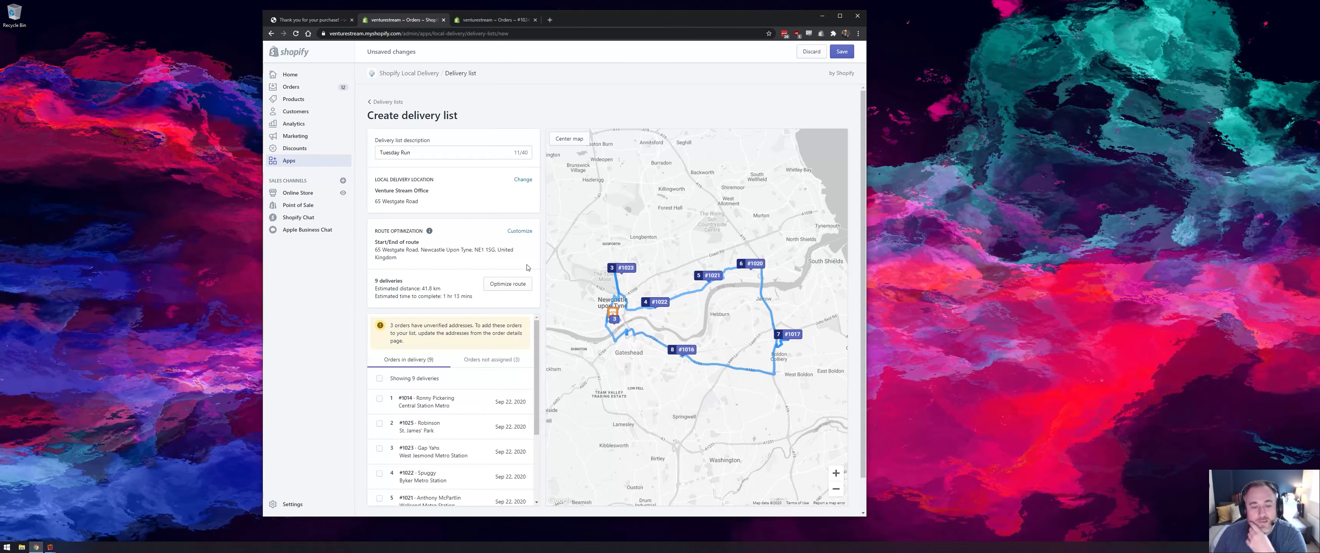
pyautogui.scroll(2, 587, 256)
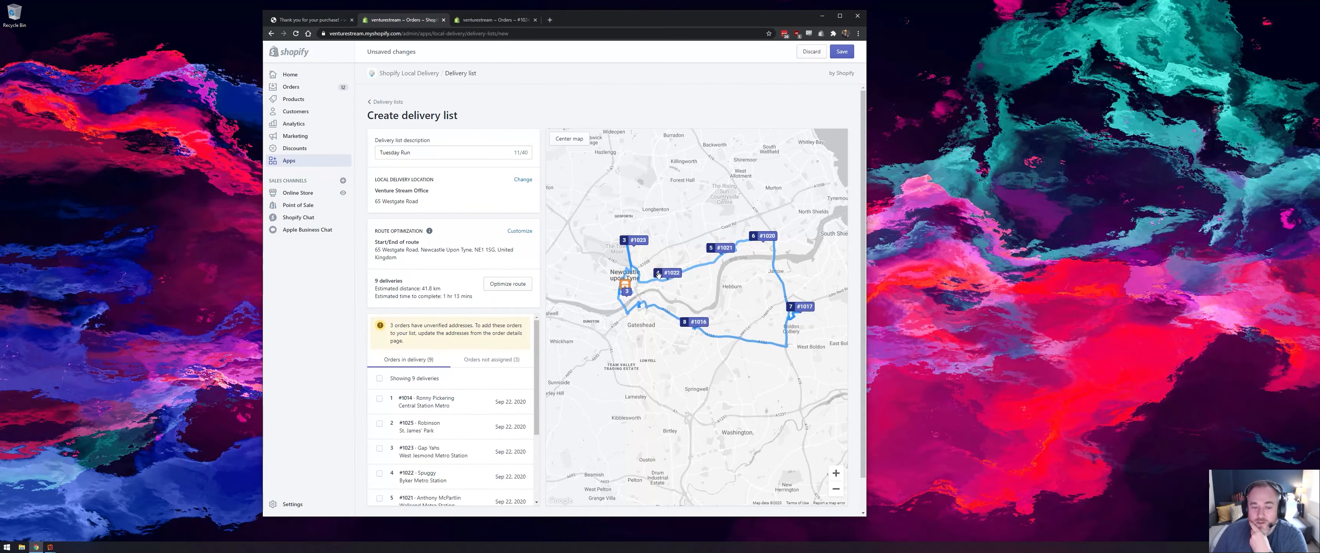
pyautogui.scroll(-2, 652, 326)
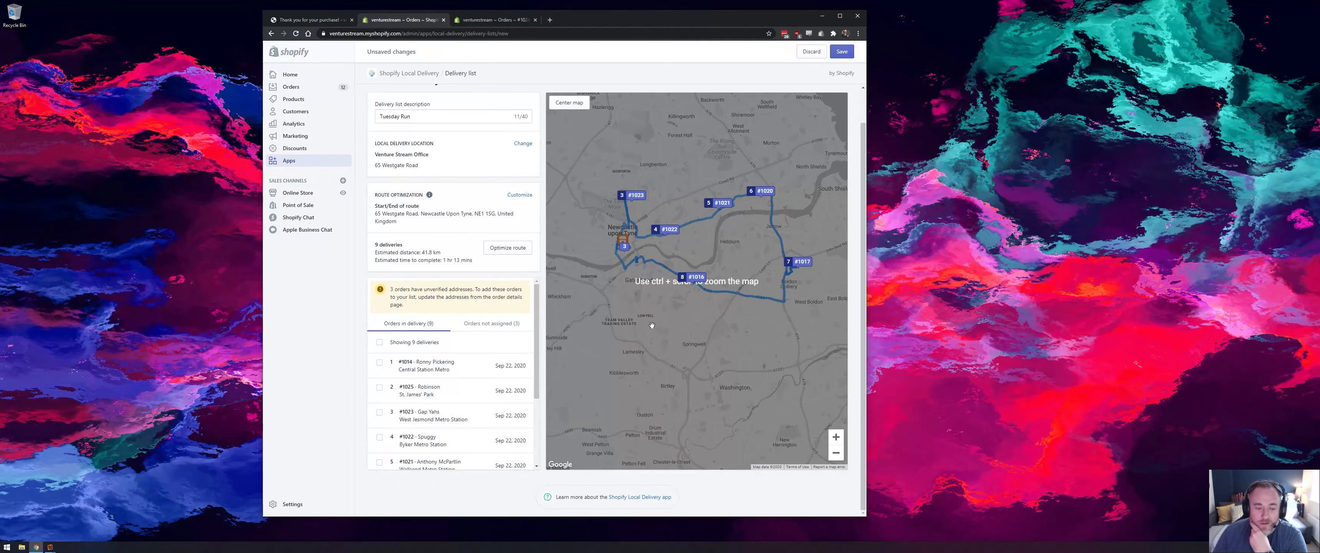
pyautogui.click(841, 52)
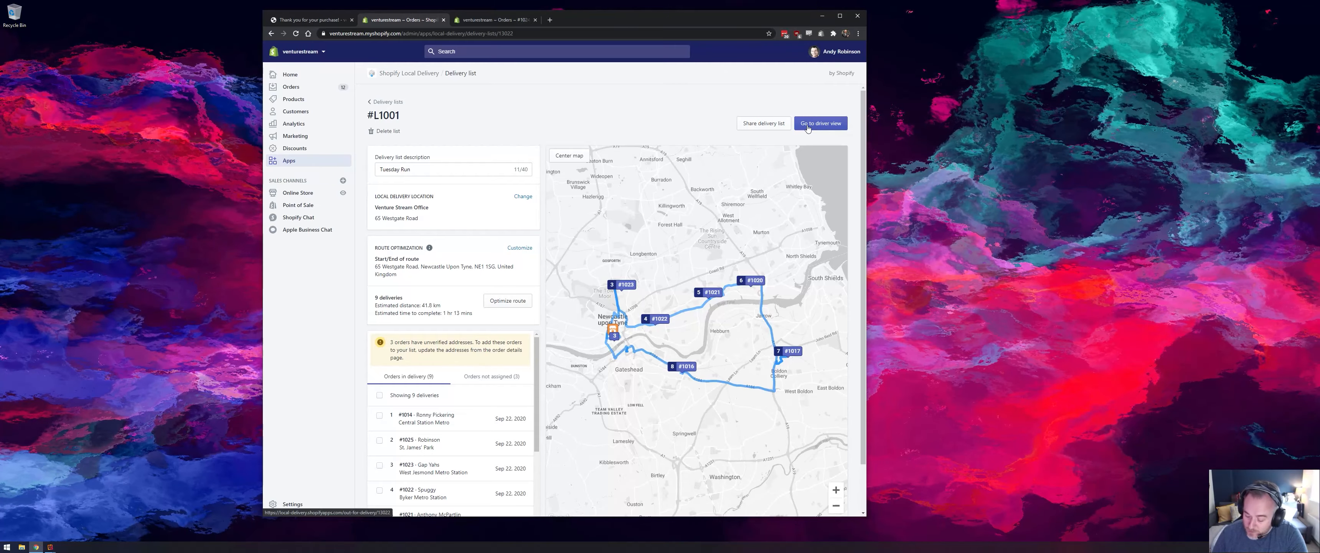
# - Create a driver link for sharing the saved delivery route
pyautogui.click(781, 129)
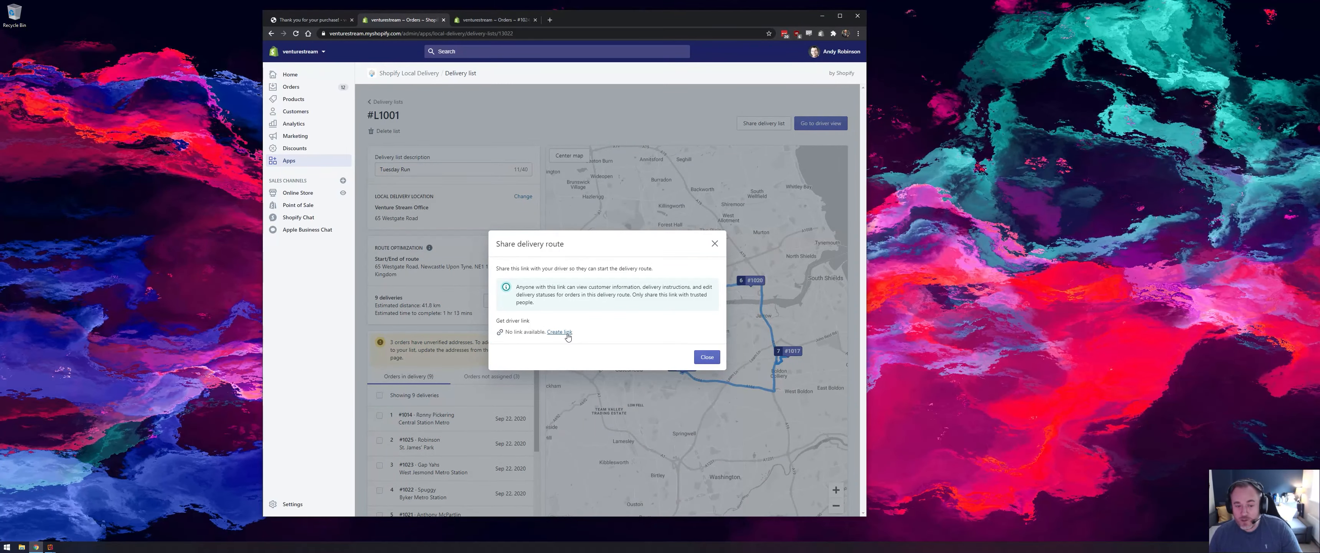
pyautogui.click(715, 245)
pyautogui.click(758, 127)
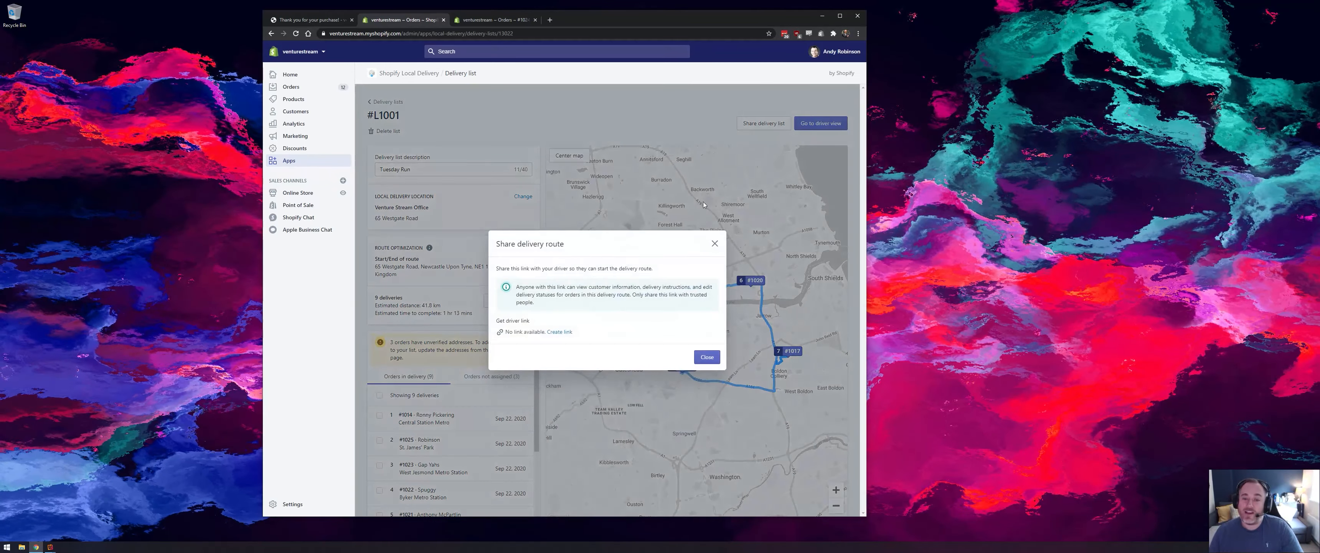
pyautogui.click(569, 333)
pyautogui.hotkey('ctrl', 't')
pyautogui.hotkey('ctrl', 'v')
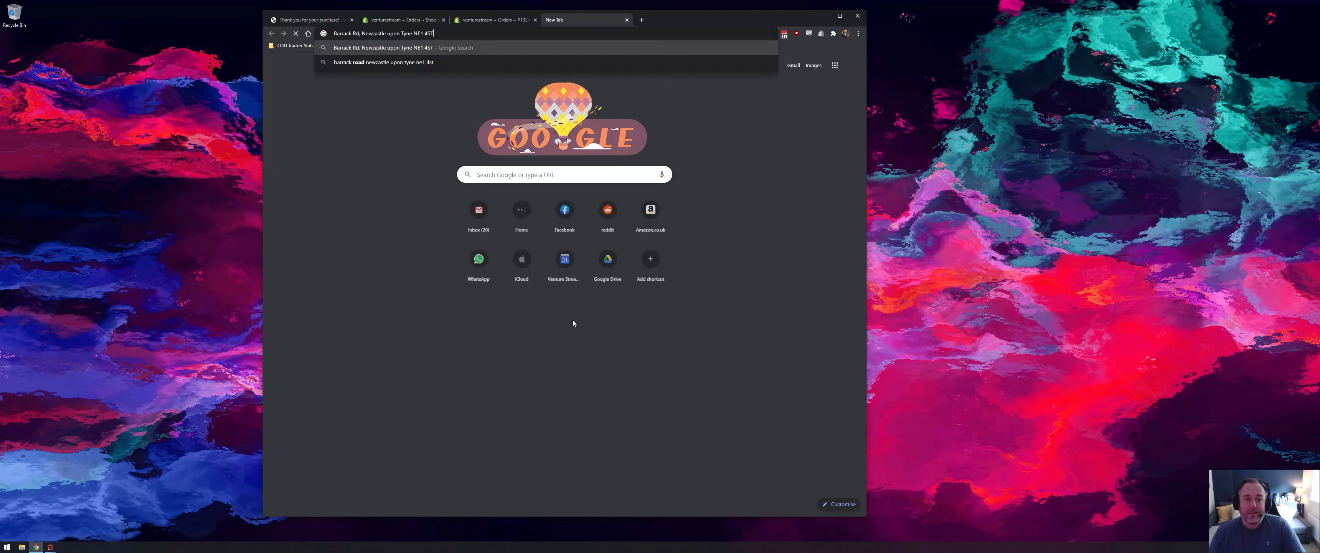
pyautogui.hotkey('ctrl', 'w')
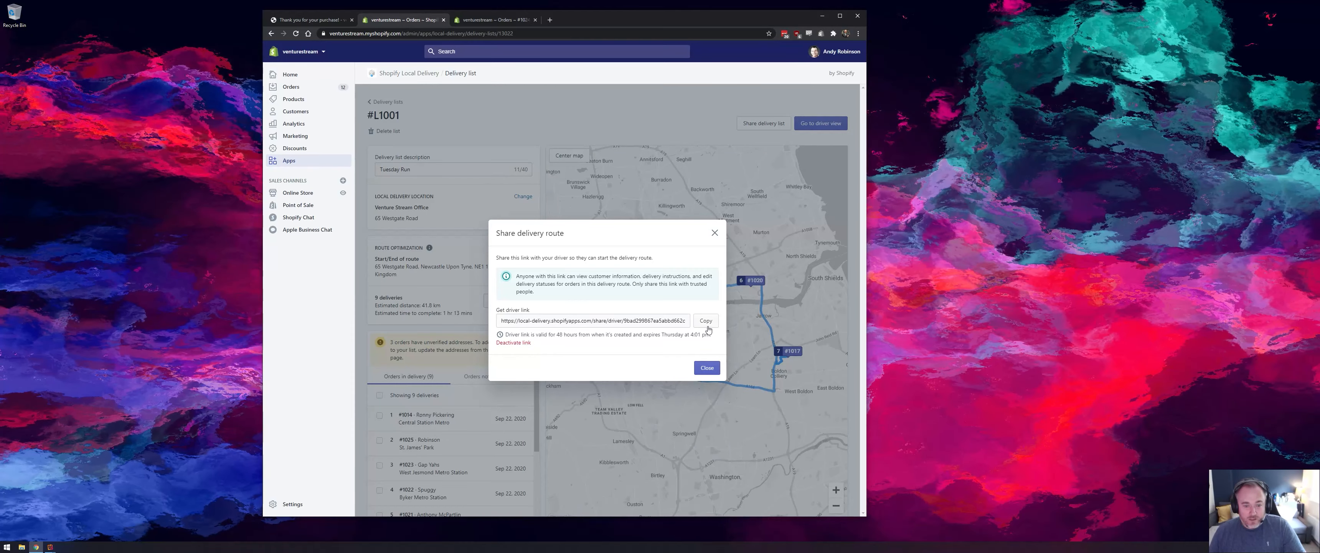
# - Open the copied driver link in a new browser tab
pyautogui.hotkey('ctrl', 't')
pyautogui.hotkey('ctrl', 'v')
pyautogui.press('Return')
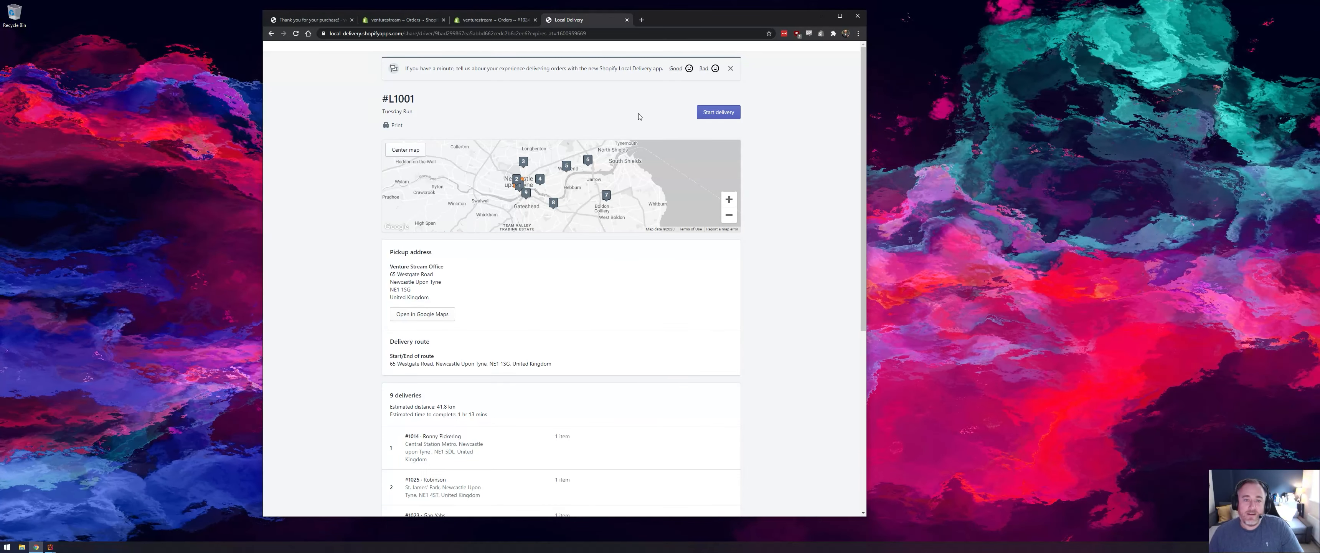
# - Narrow the browser window to phone width, look through the driver's delivery page, and dismiss its feedback banner
pyautogui.moveTo(871, 158); pyautogui.dragTo(455, 157)
pyautogui.scroll(-3, 372, 289)
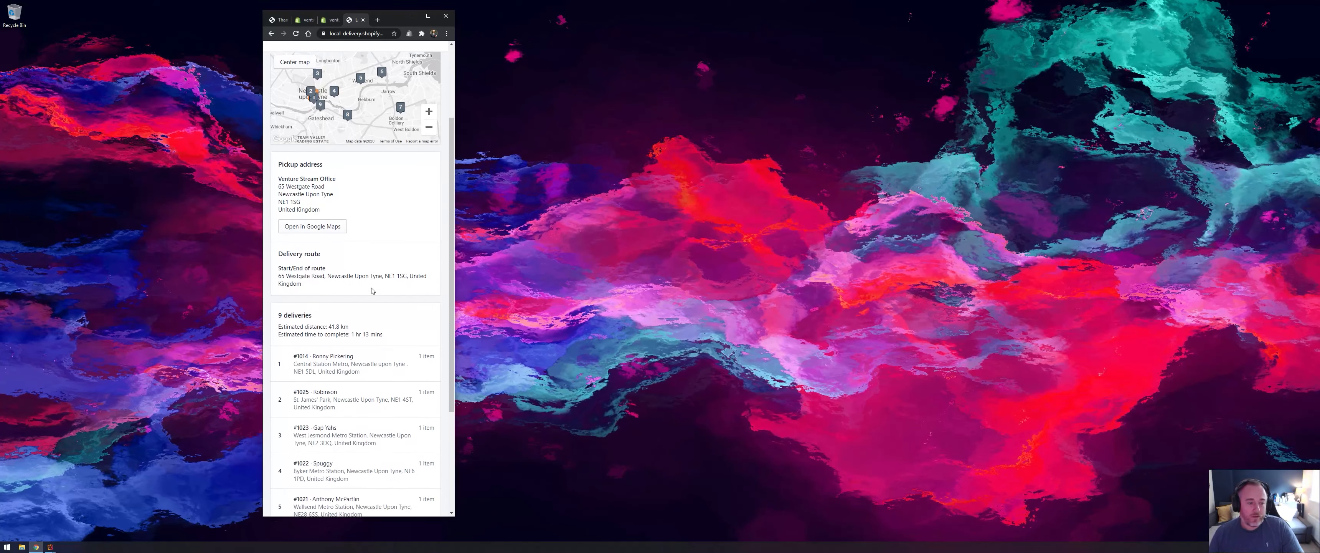
pyautogui.scroll(3, 399, 324)
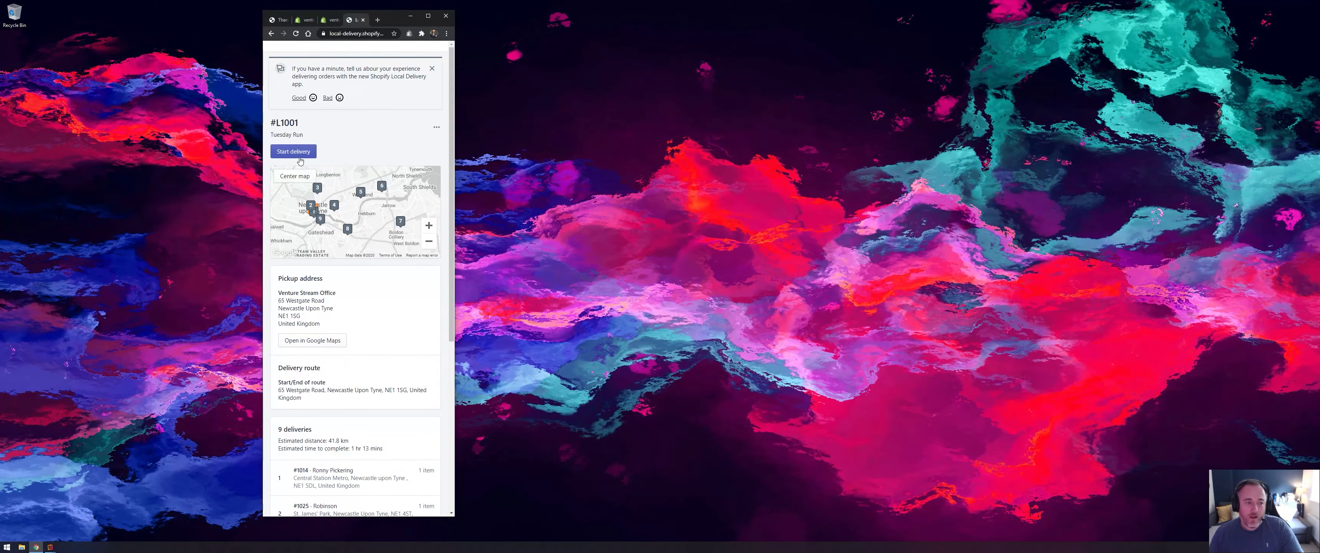
pyautogui.click(432, 69)
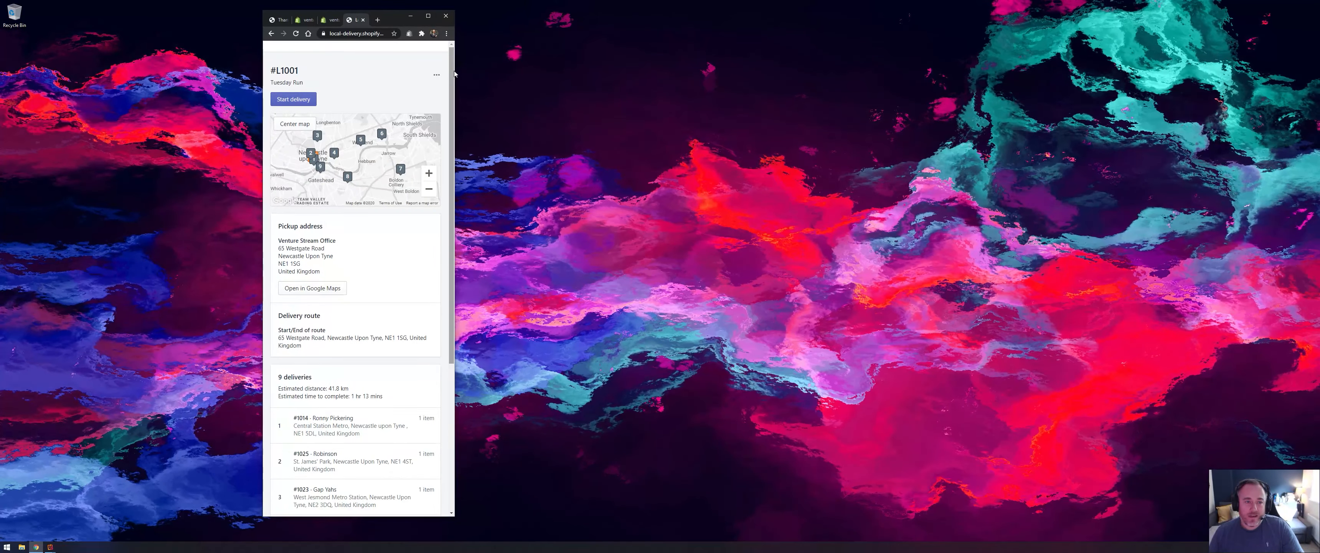
# - Widen the browser window, close the driver page's tab, and dismiss the Share delivery route dialog
pyautogui.moveTo(455, 82); pyautogui.dragTo(703, 87)
pyautogui.hotkey('ctrl', 'w')
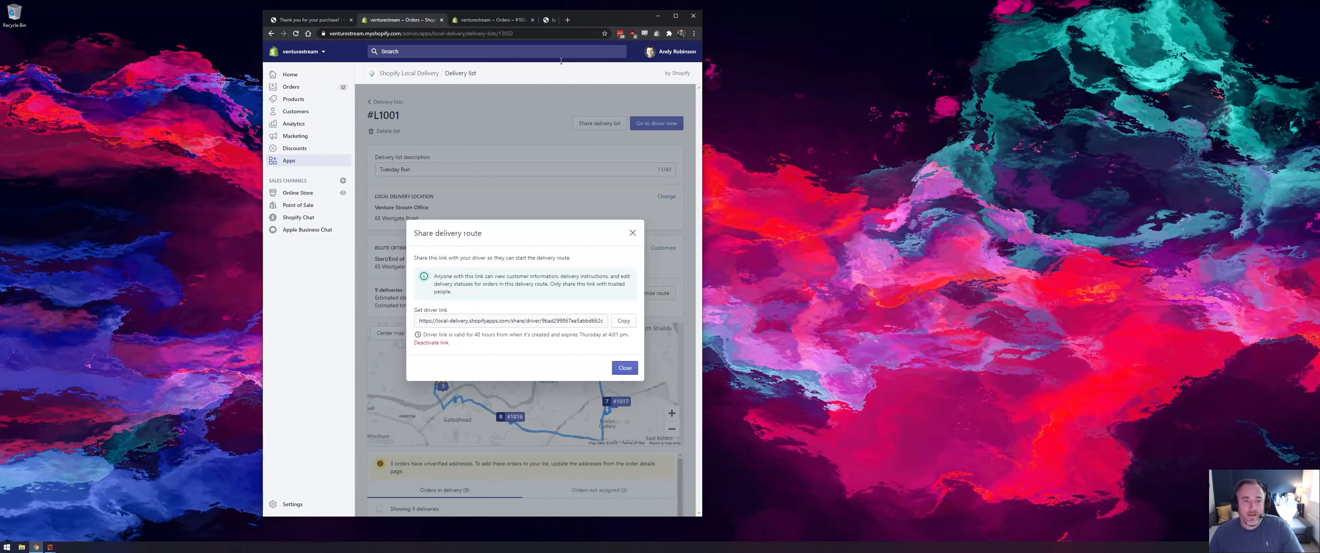
pyautogui.click(634, 235)
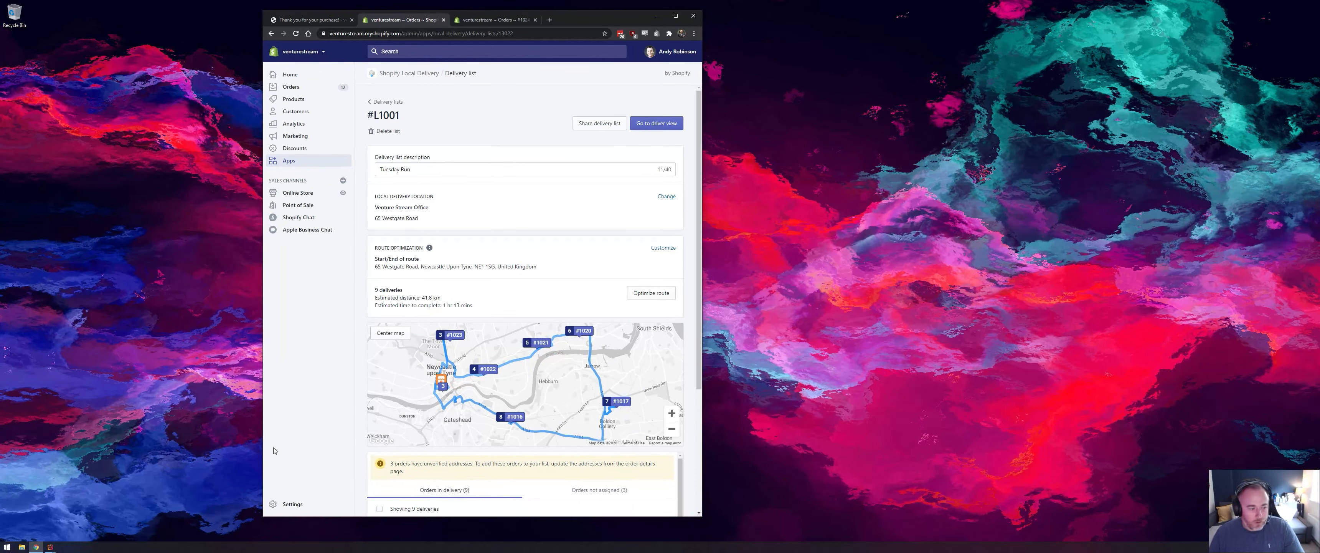
# - Bring up the mirrored phone window from Reflector 3 and place it directly beside the browser window
pyautogui.click(50, 546)
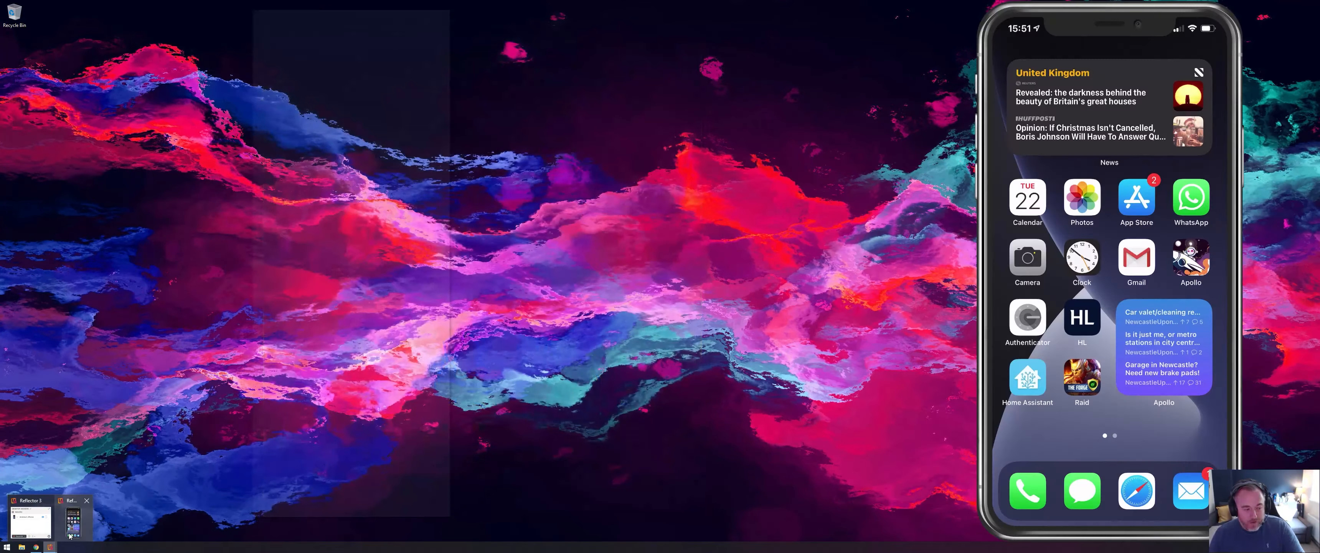
pyautogui.click(68, 536)
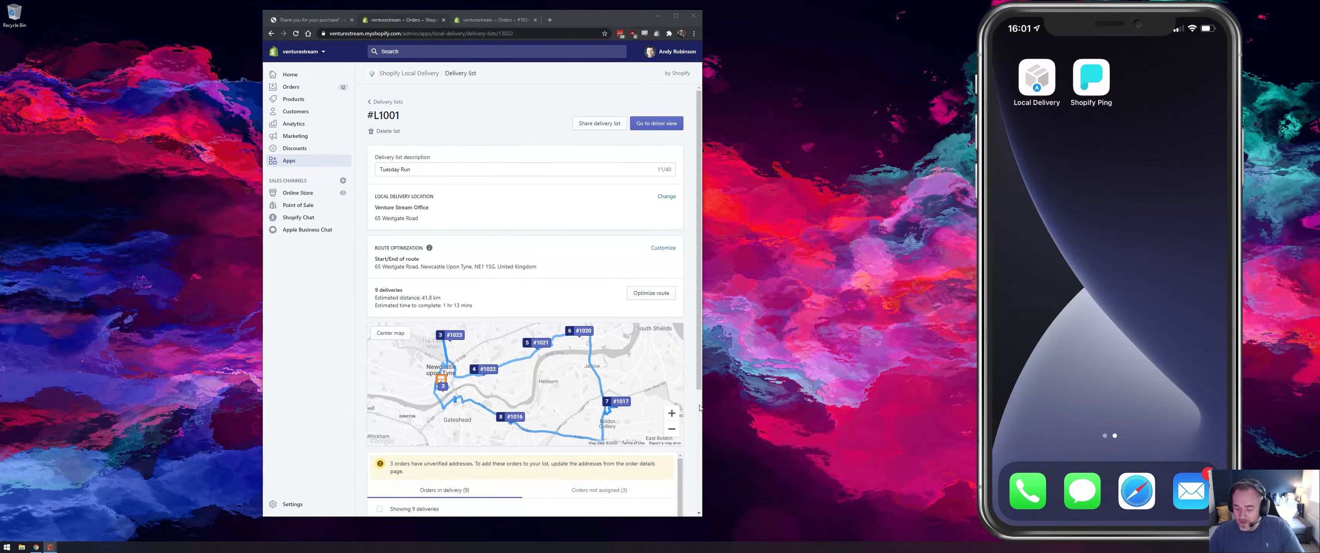
pyautogui.rightClick(686, 395)
pyautogui.click(1070, 27)
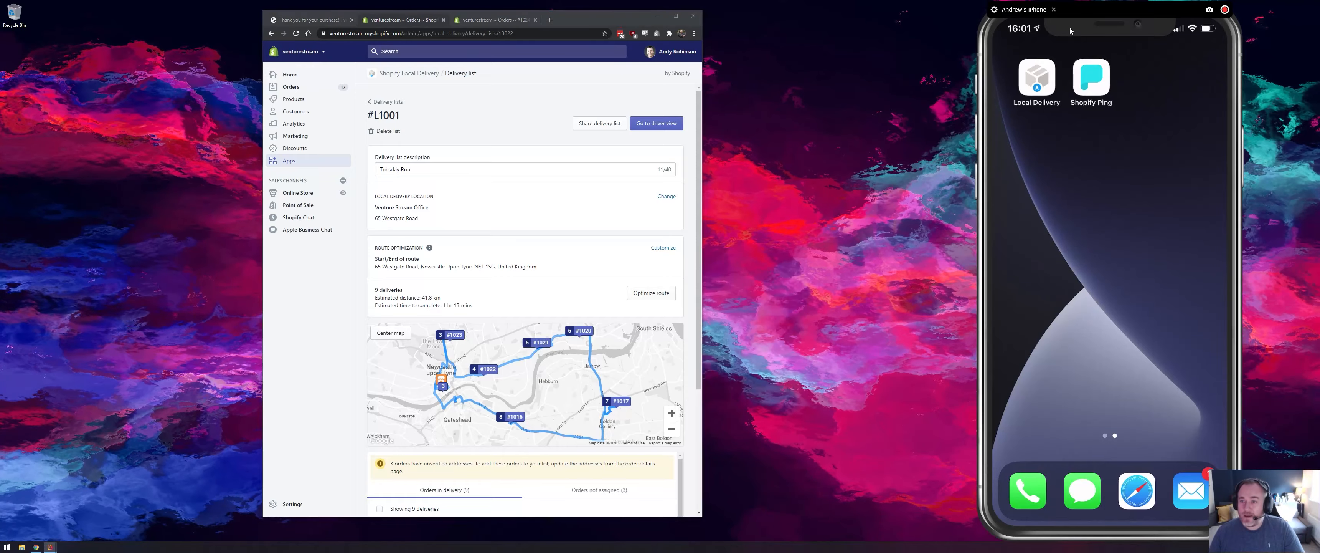
pyautogui.moveTo(1070, 27); pyautogui.dragTo(875, 40)
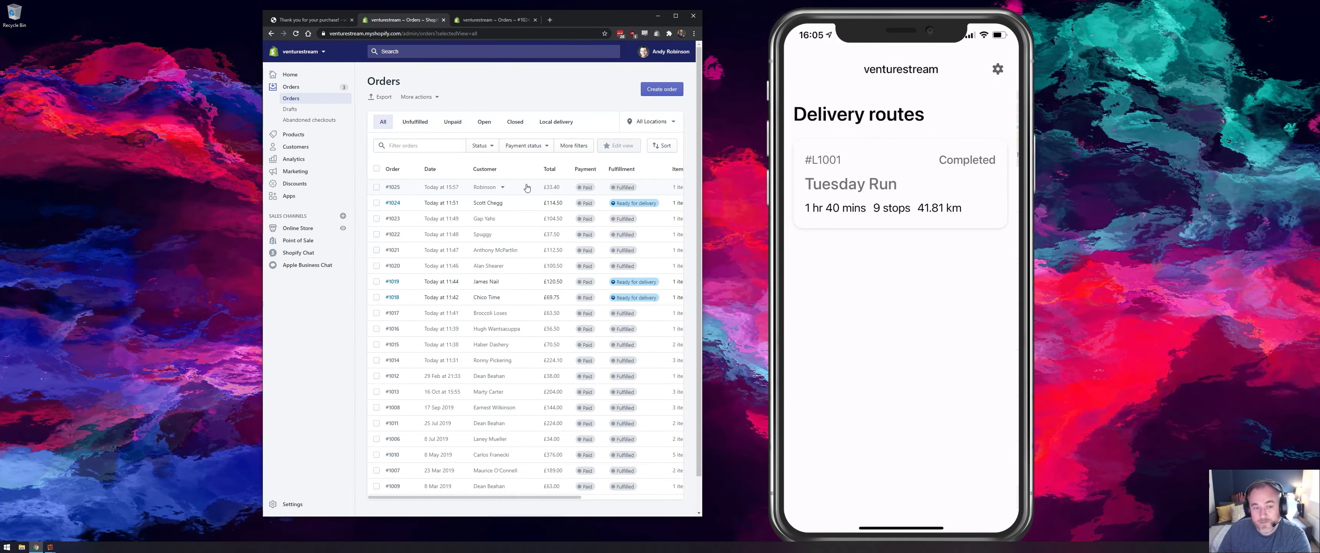
# - Reopen the Tuesday Run list in the Shopify Local Delivery app and review its orders' delivery statuses with the phone alongside
pyautogui.click(496, 21)
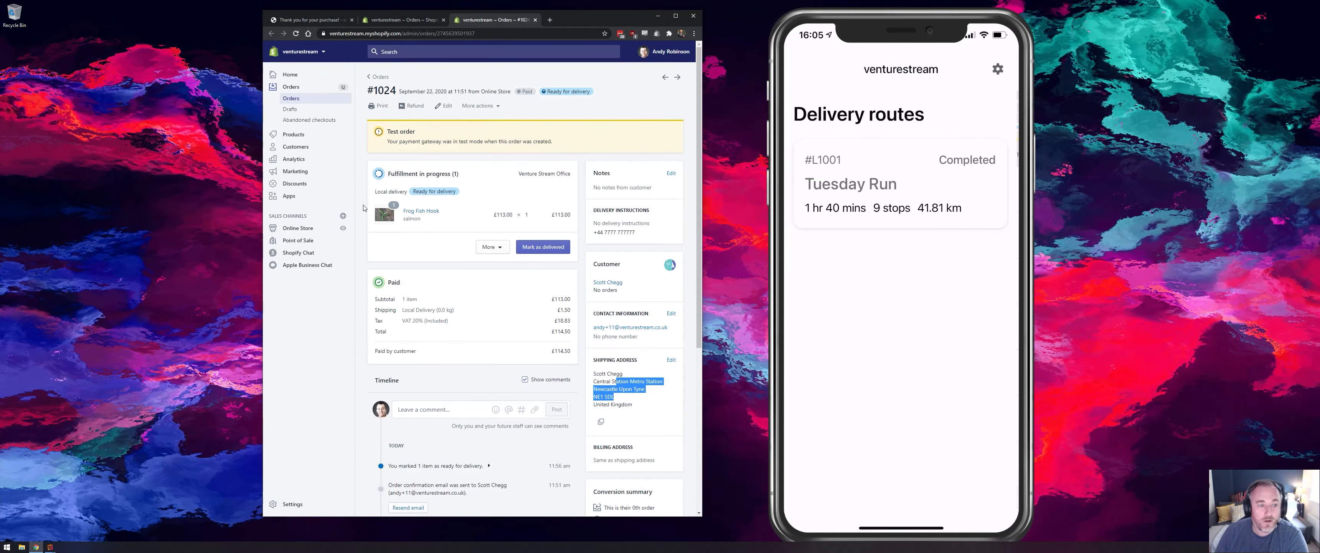
pyautogui.click(307, 197)
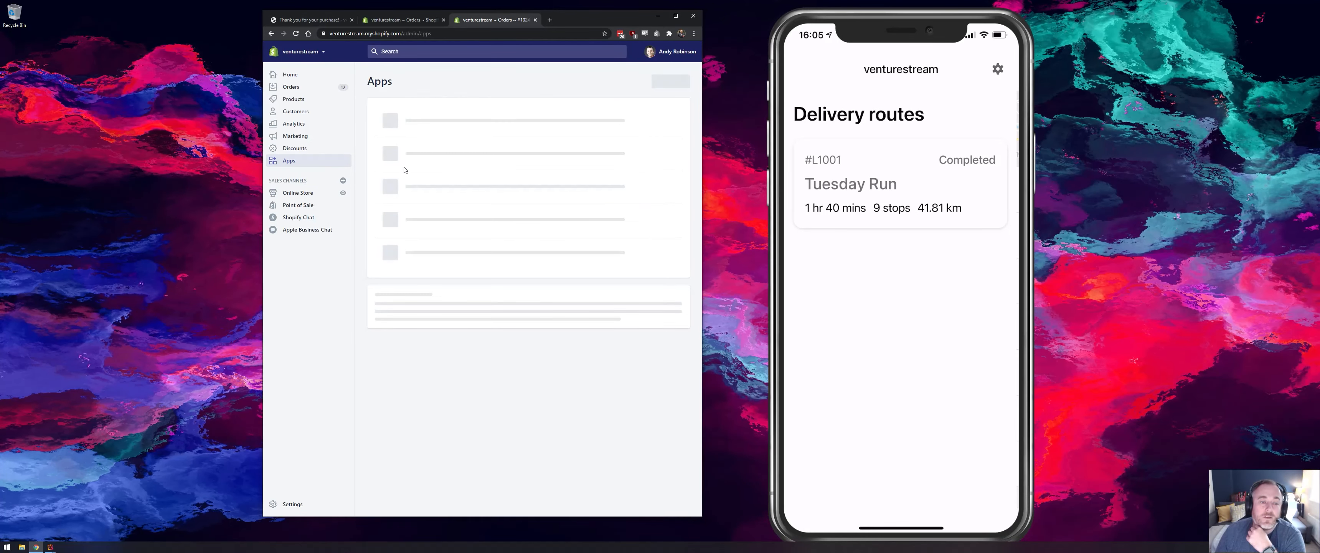
pyautogui.click(416, 202)
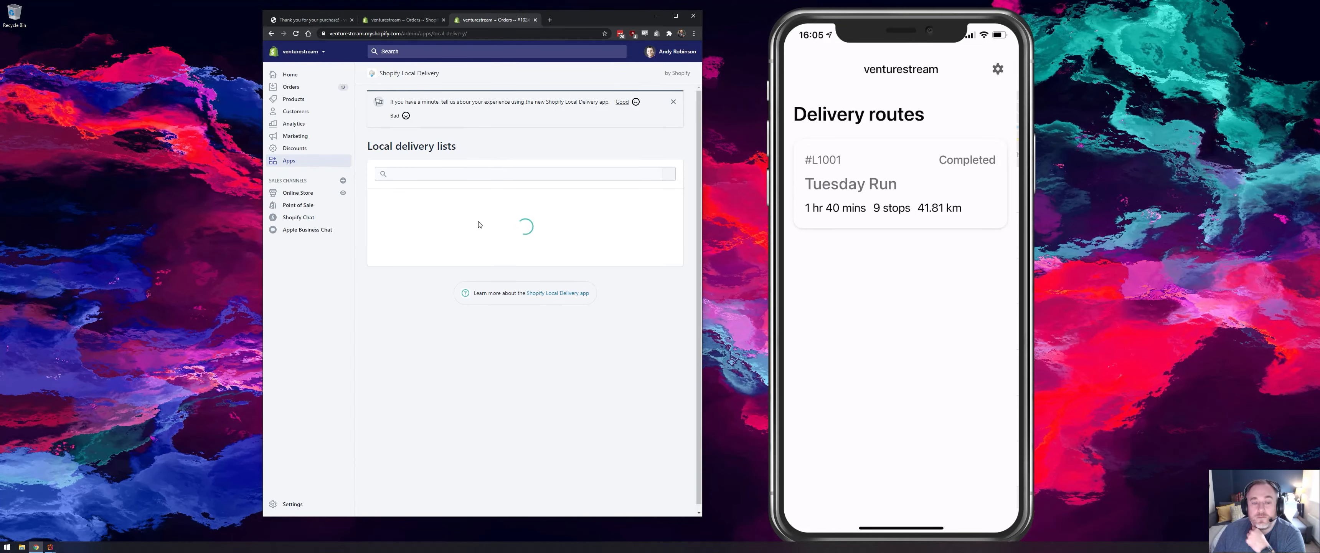
pyautogui.click(463, 234)
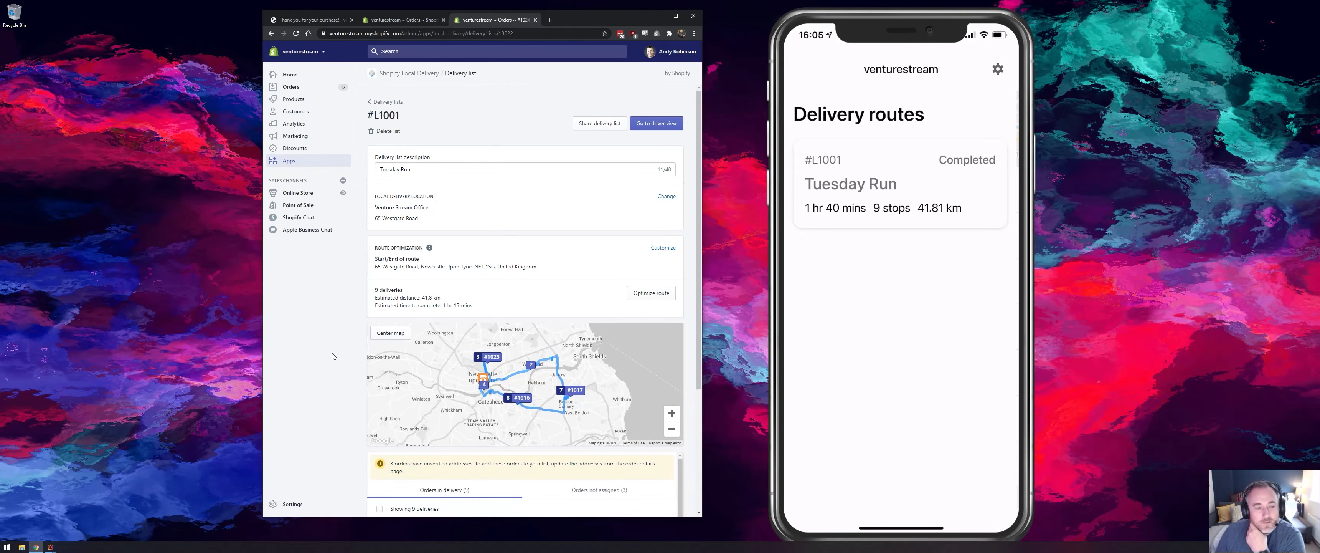
pyautogui.scroll(-3, 513, 390)
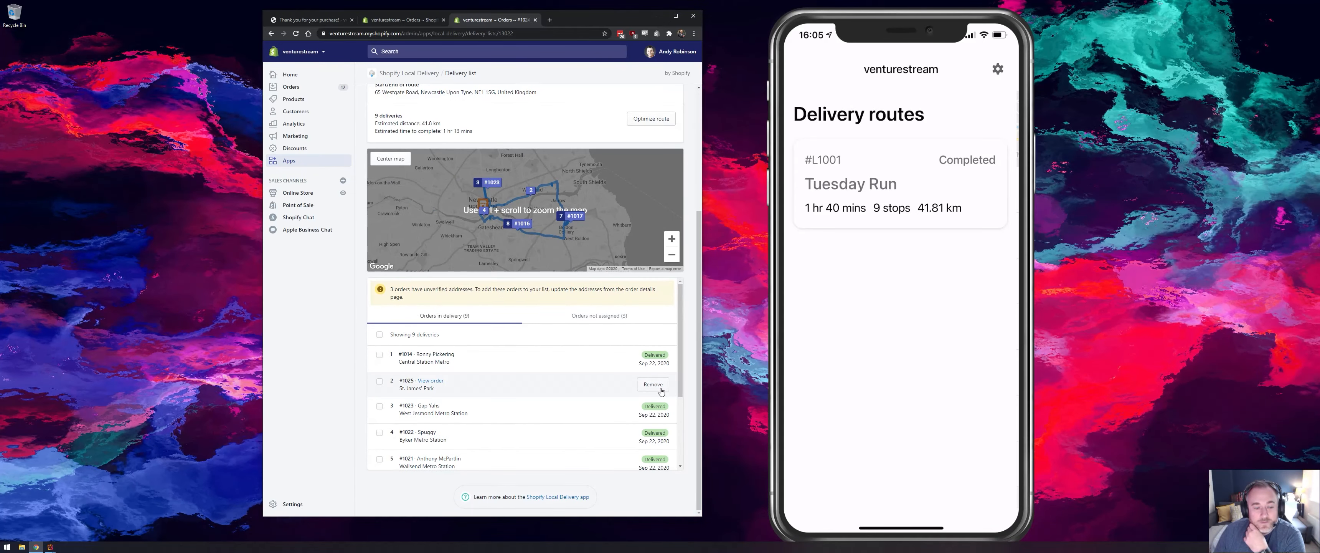
pyautogui.moveTo(702, 368); pyautogui.dragTo(801, 368)
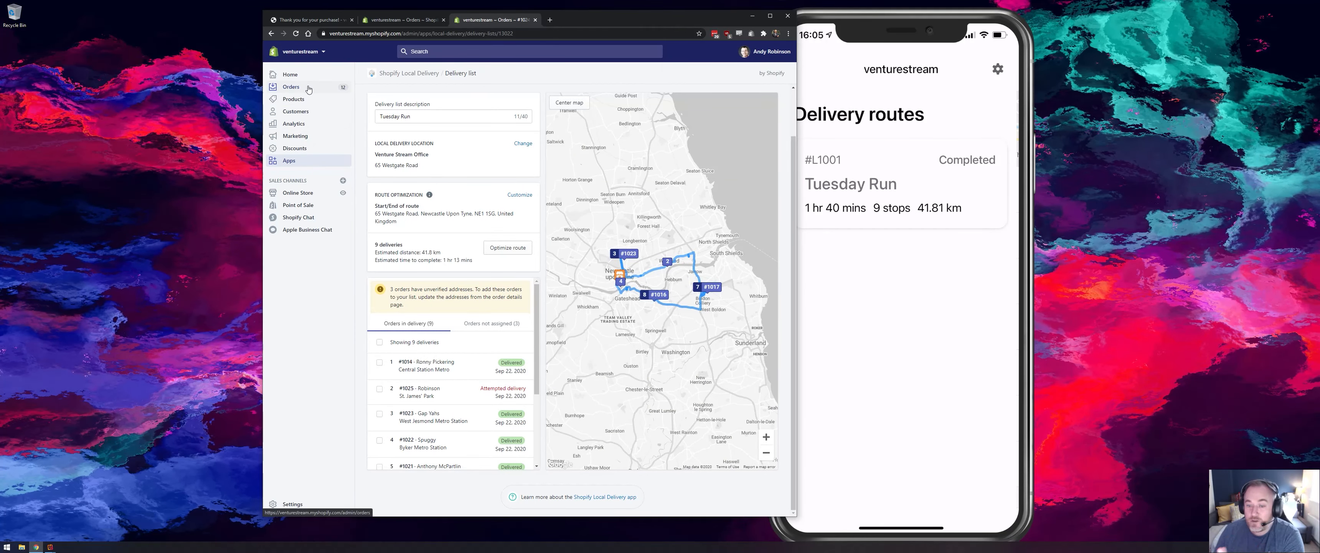
pyautogui.moveTo(605, 20); pyautogui.dragTo(498, 19)
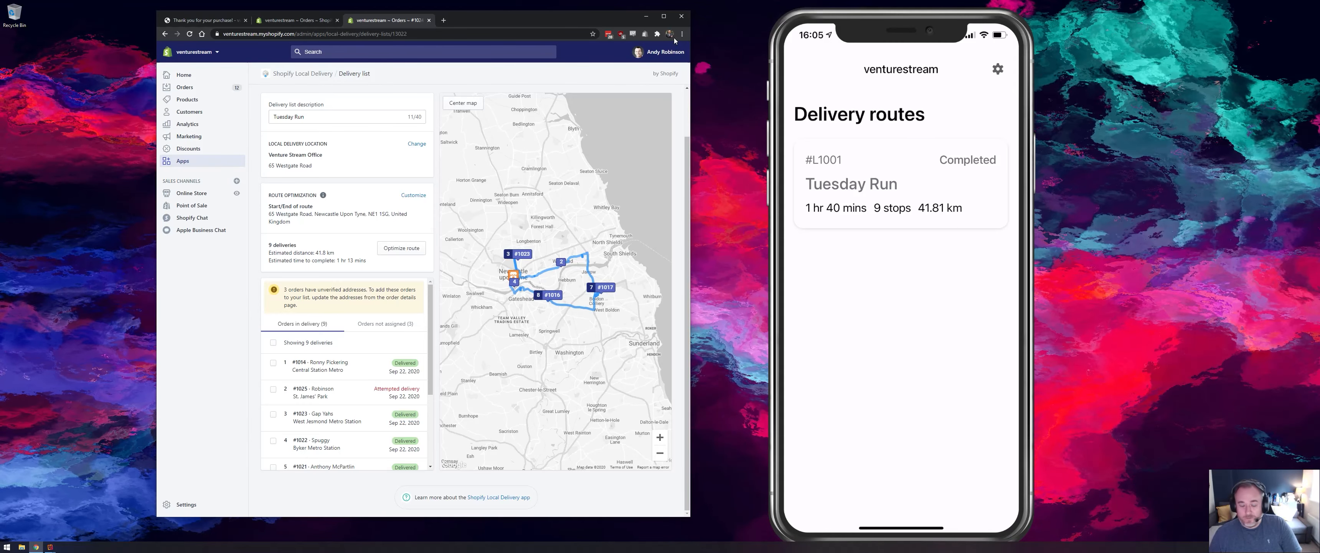
pyautogui.hotkey('alt', 'z')
pyautogui.click(635, 144)
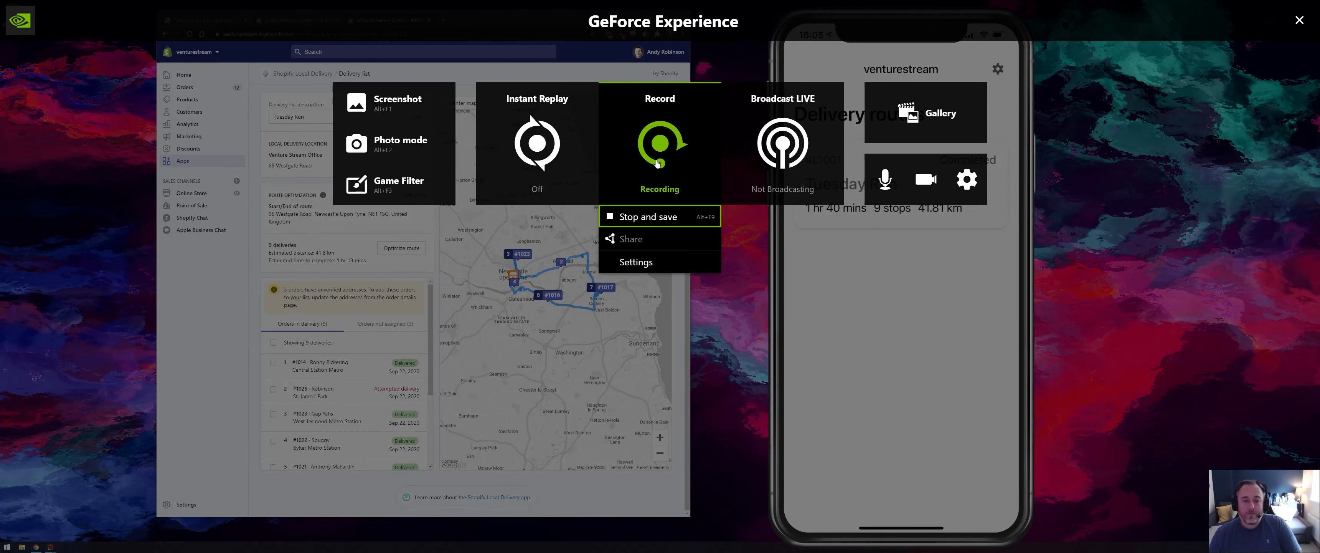